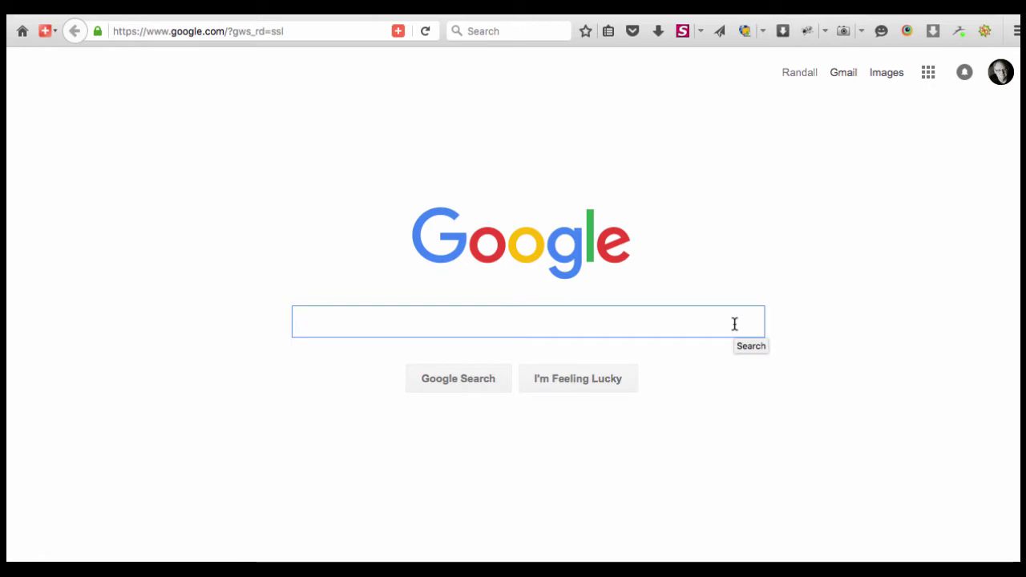
# Search the web for "Acts tool NIST".
pyautogui.write('Acts')
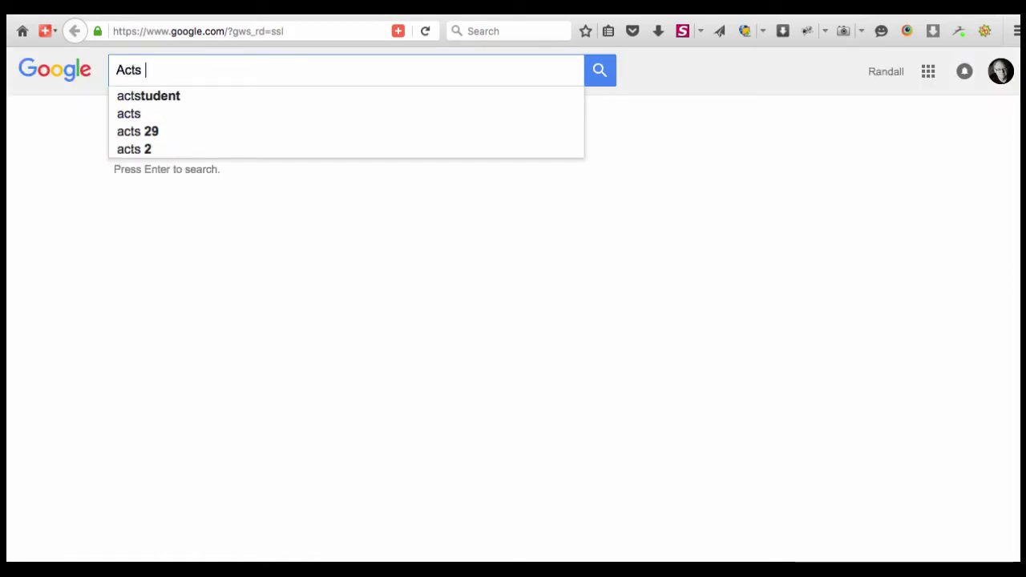
pyautogui.write(' too')
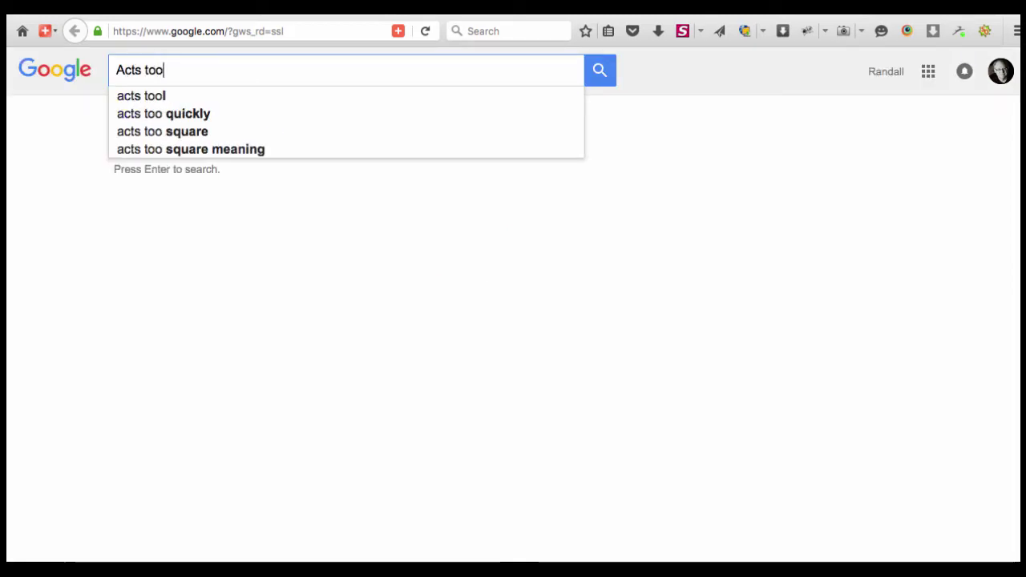
pyautogui.write('l NIST')
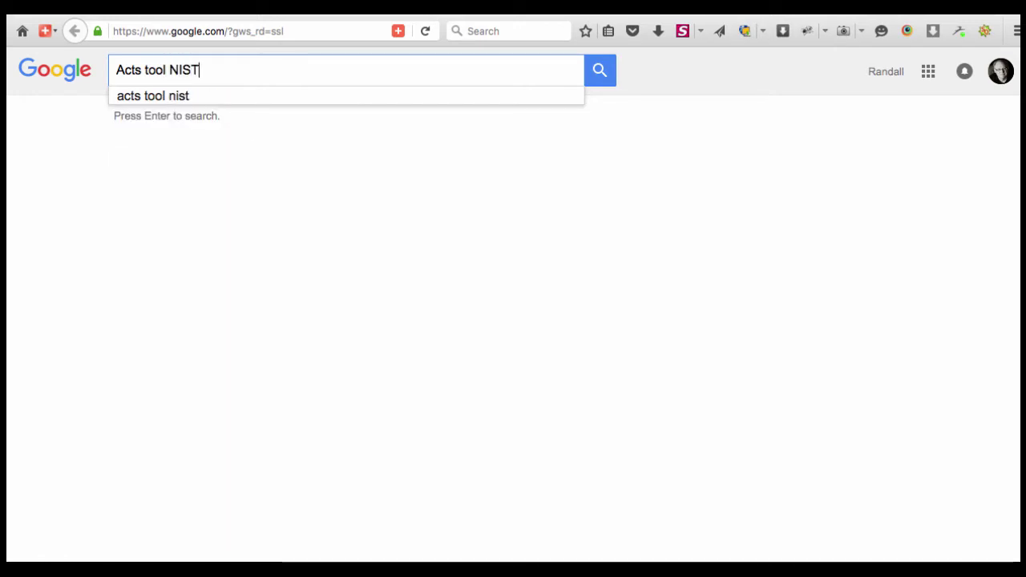
pyautogui.click(602, 76)
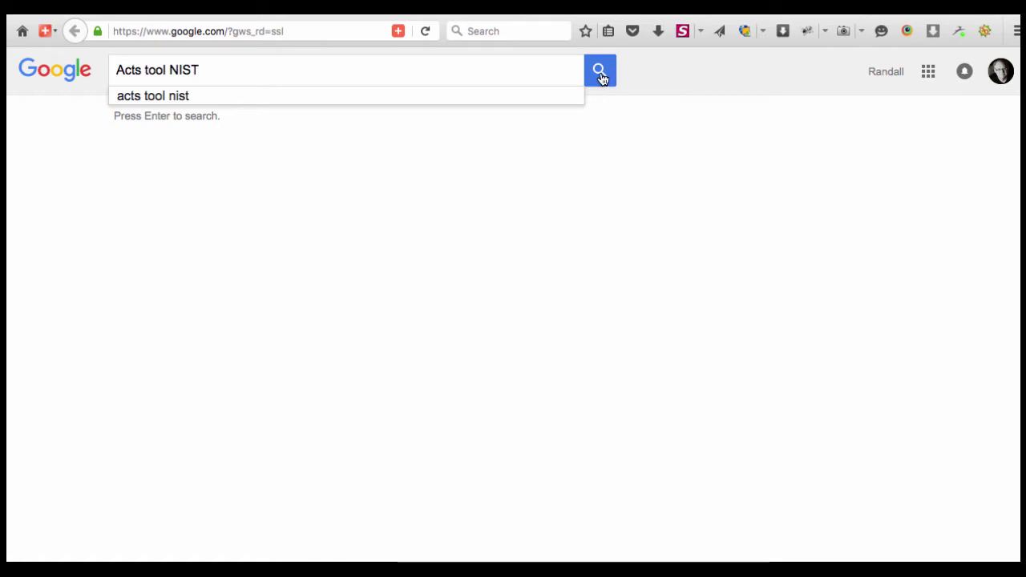
pyautogui.click(601, 75)
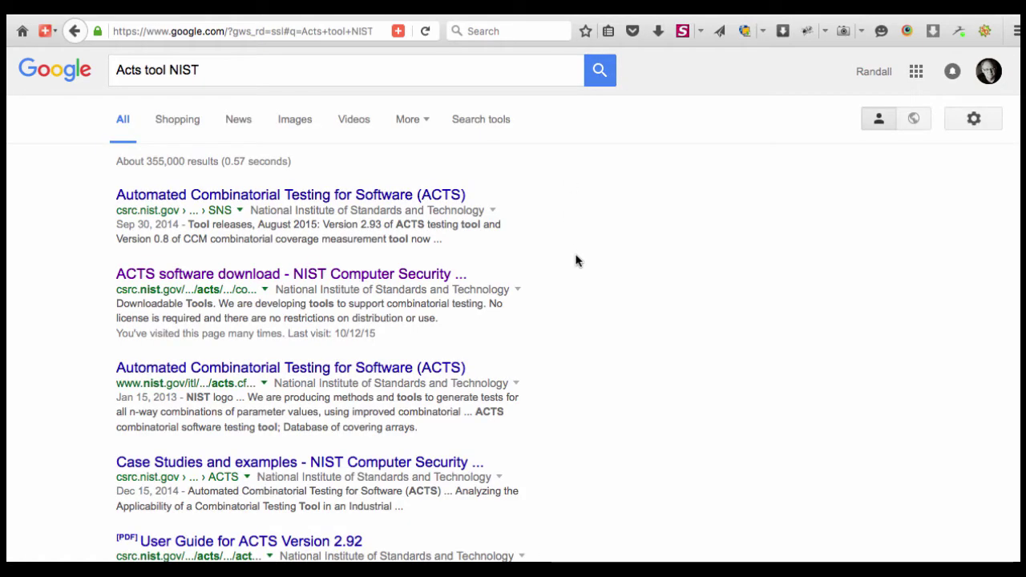
# Open the NIST Automated Combinatorial Testing for Software site's Downloads page and look up how to request a copy of ACTS.
pyautogui.click(382, 200)
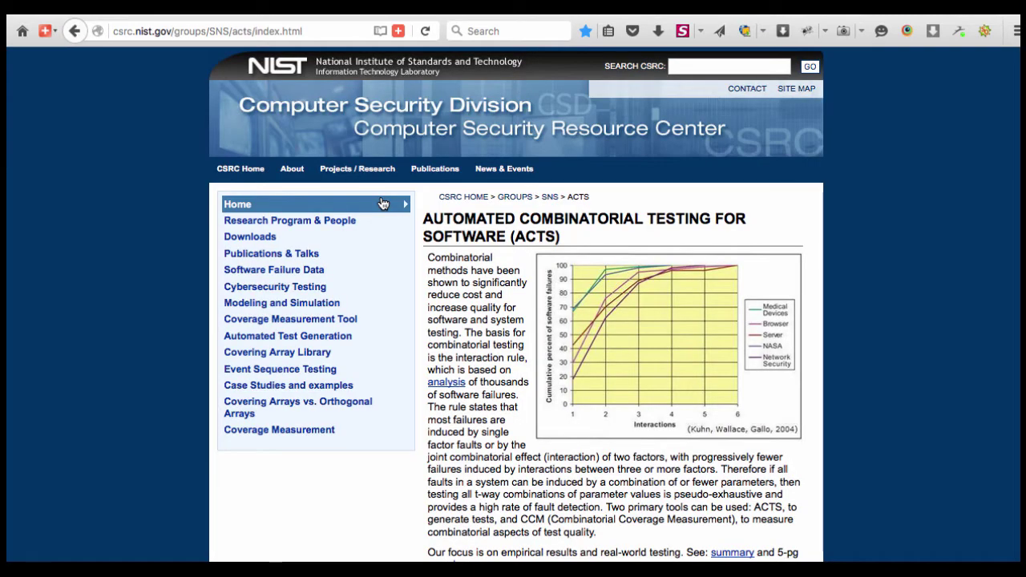
pyautogui.click(249, 239)
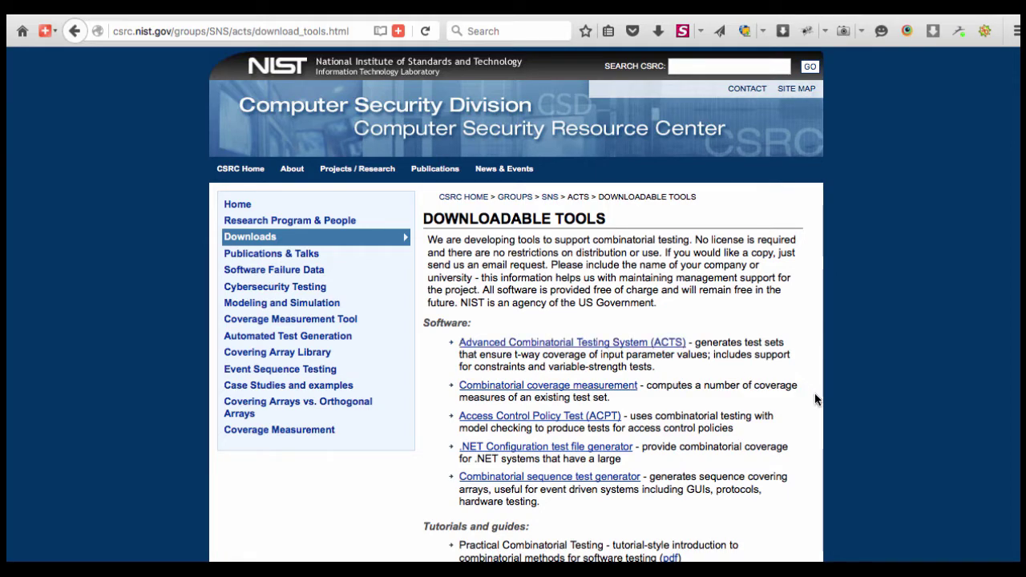
pyautogui.scroll(-8, 816, 400)
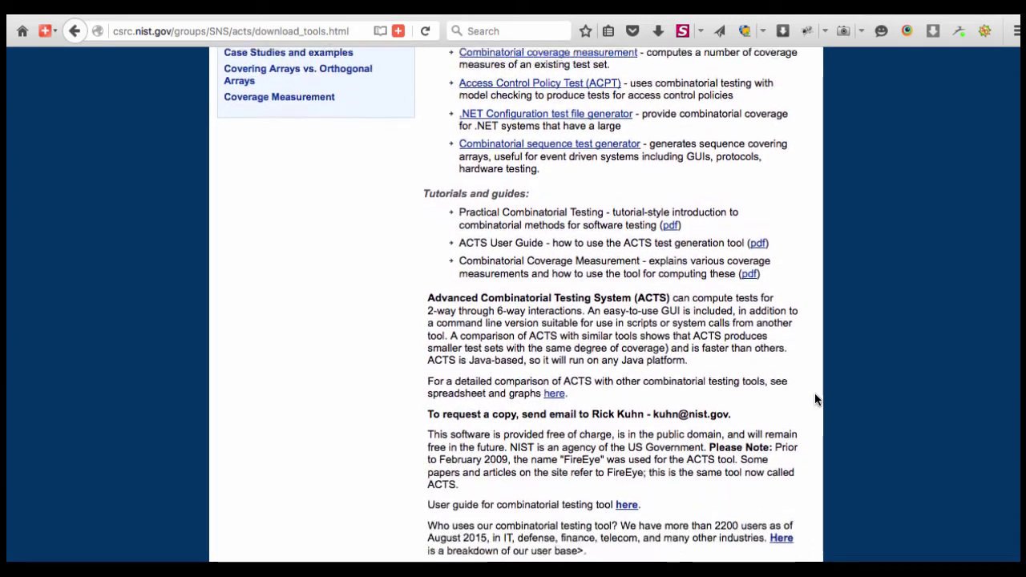
pyautogui.scroll(-3, 815, 394)
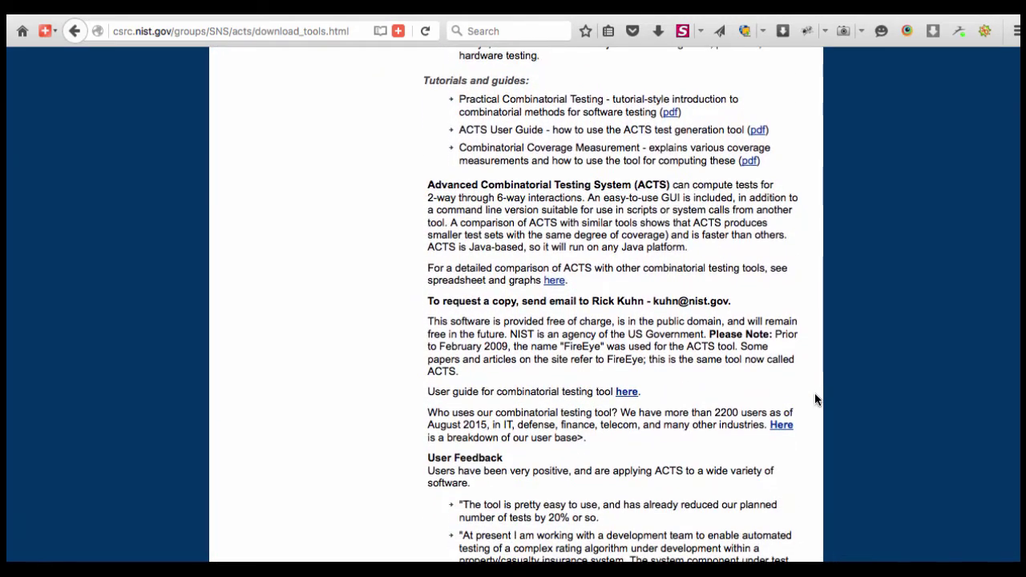
pyautogui.scroll(5, 816, 400)
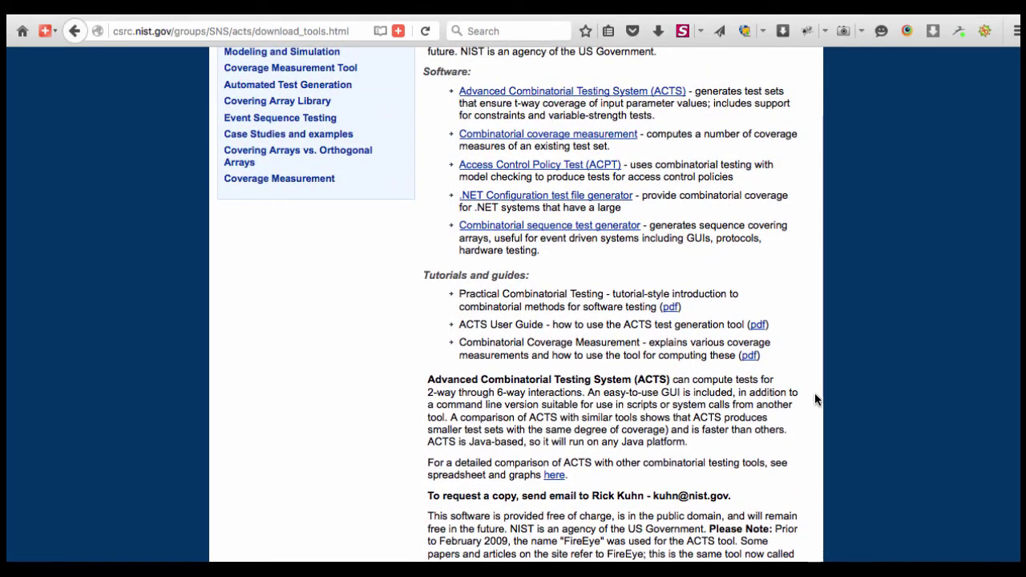
pyautogui.scroll(-4, 815, 399)
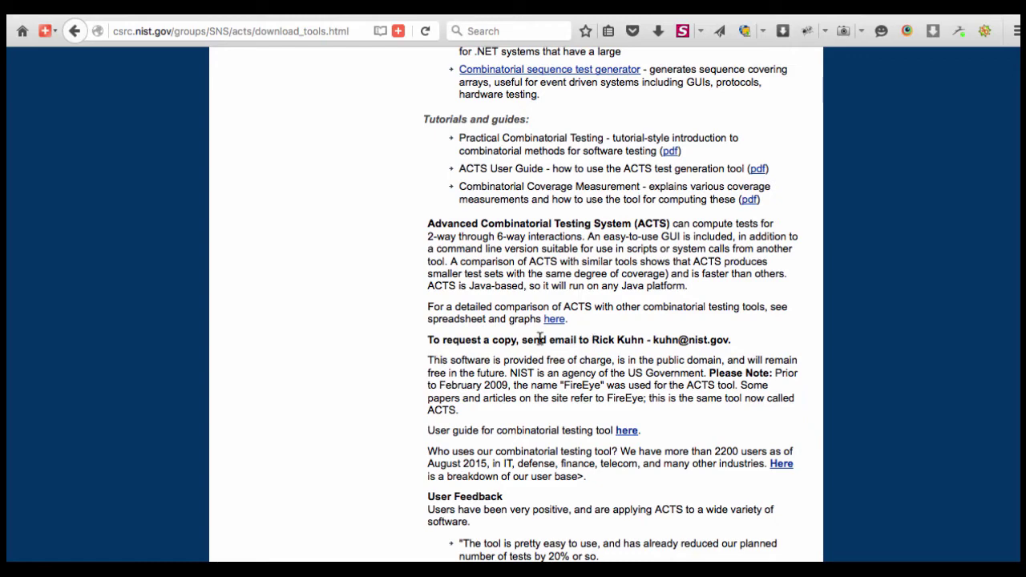
pyautogui.moveTo(550, 340); pyautogui.dragTo(746, 352)
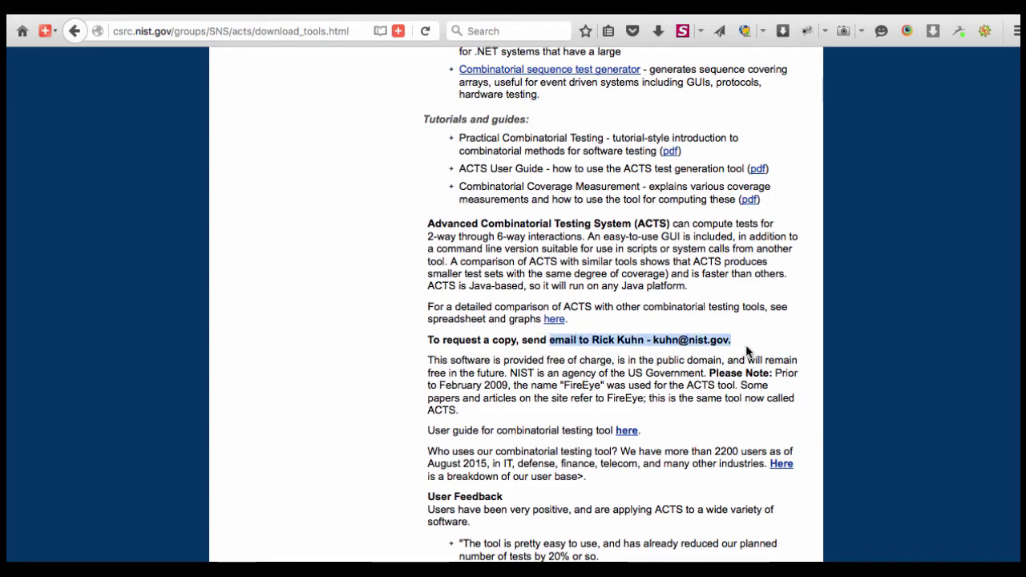
pyautogui.scroll(5, 891, 273)
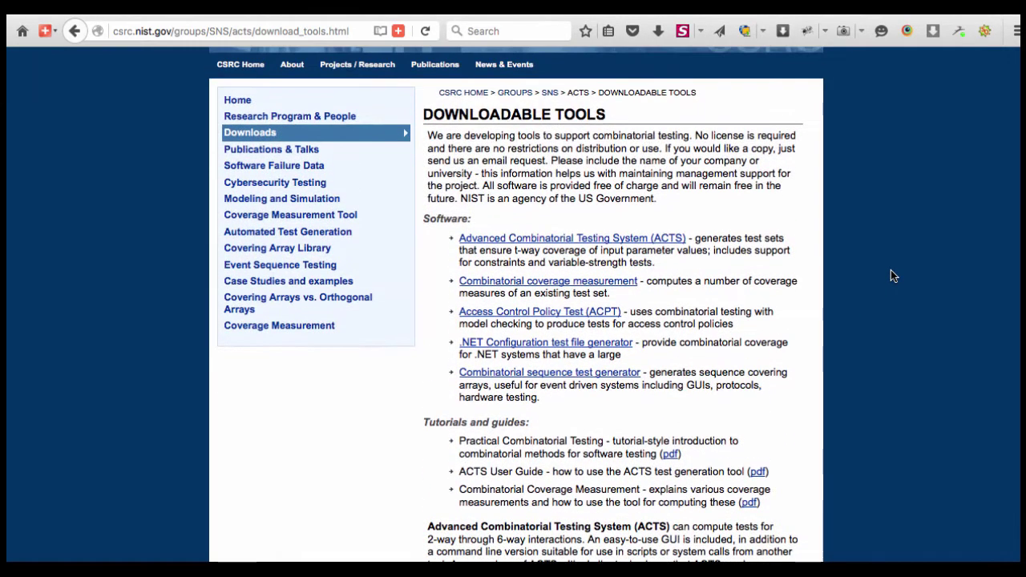
pyautogui.scroll(2, 892, 276)
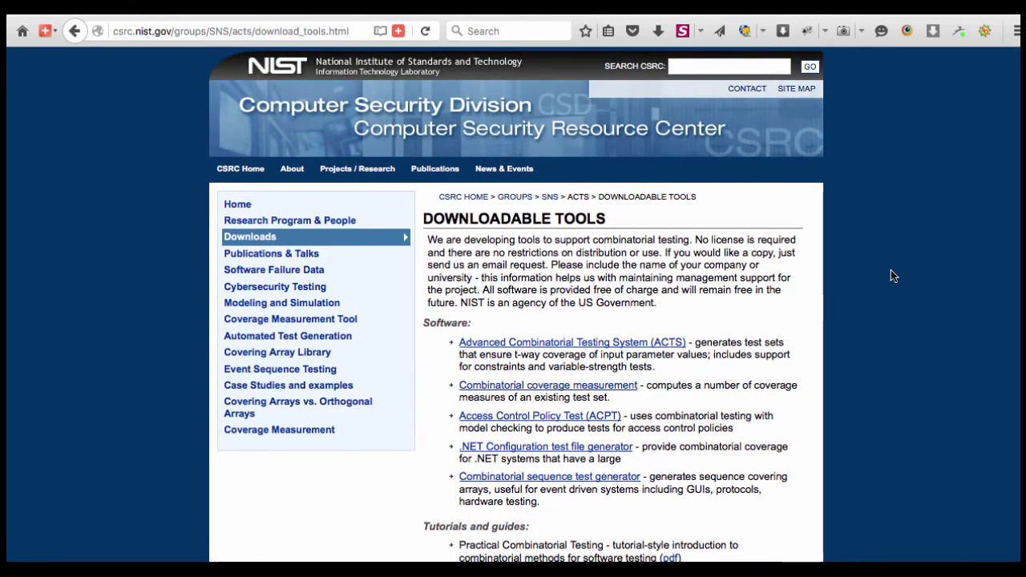
# Switch to the ACTS-2.8 folder on the Windows desktop and launch acts_gui_v2_r2.8.jar.
pyautogui.moveTo(10, 312)
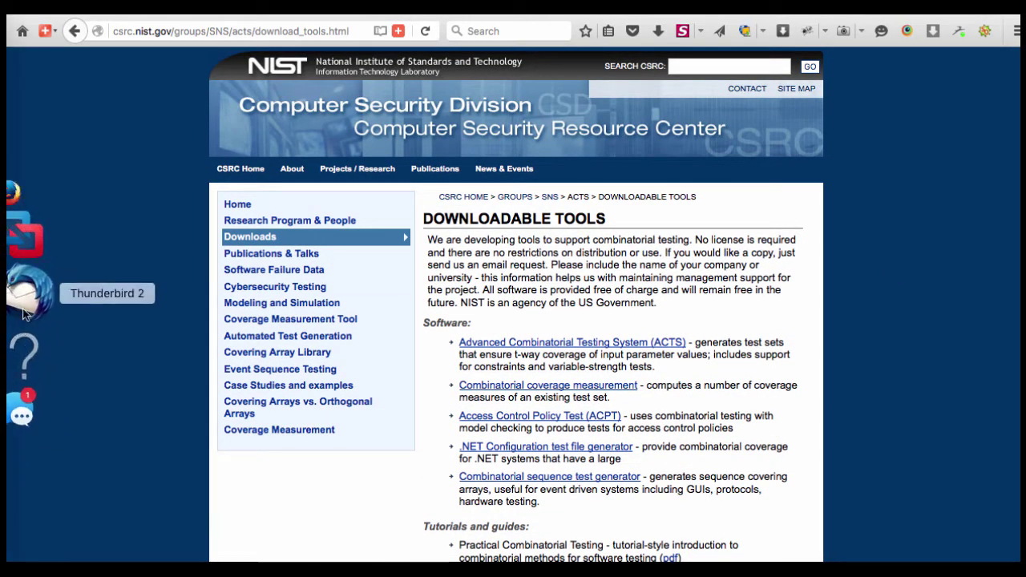
pyautogui.click(25, 319)
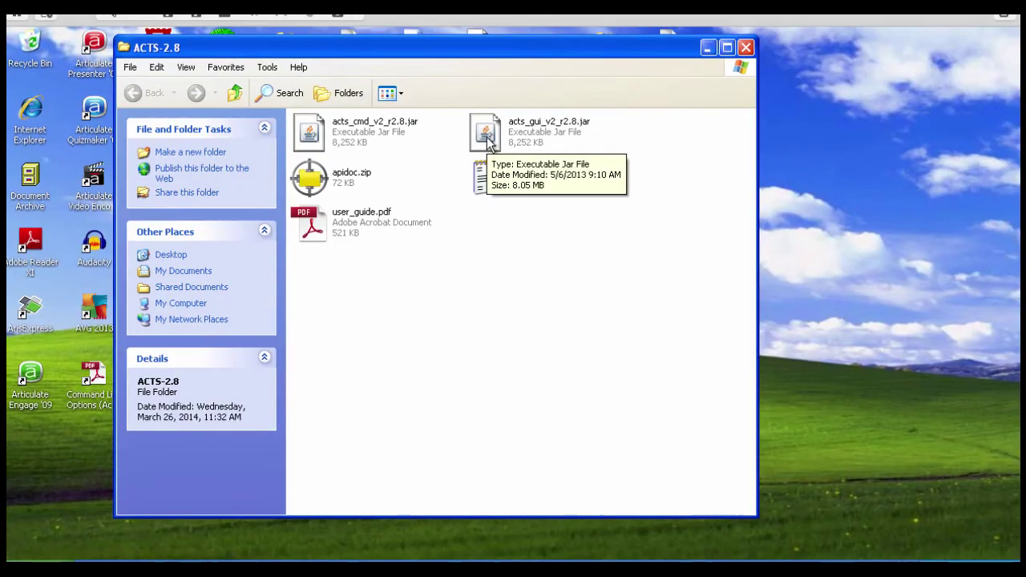
pyautogui.click(489, 138)
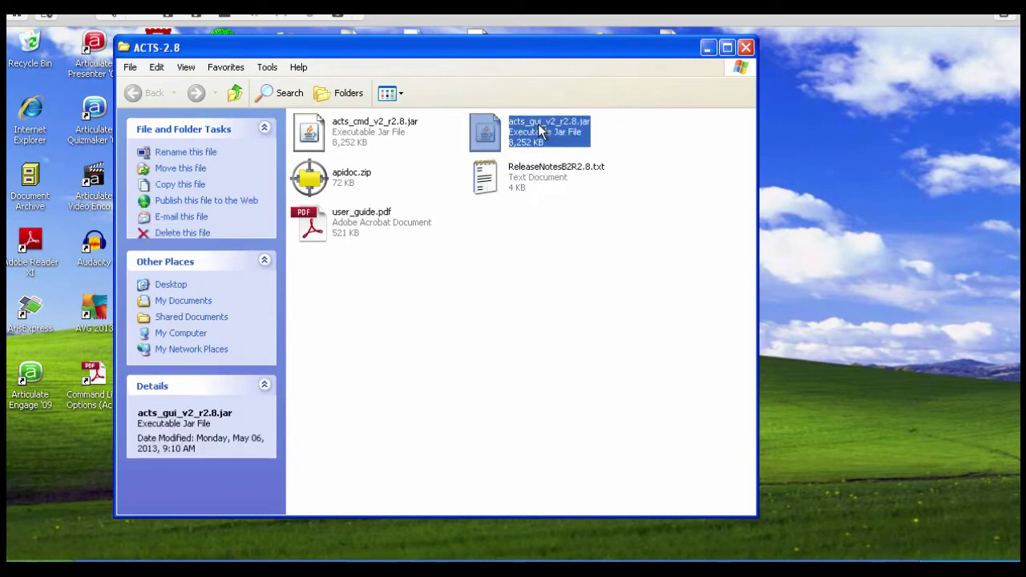
pyautogui.doubleClick(487, 137)
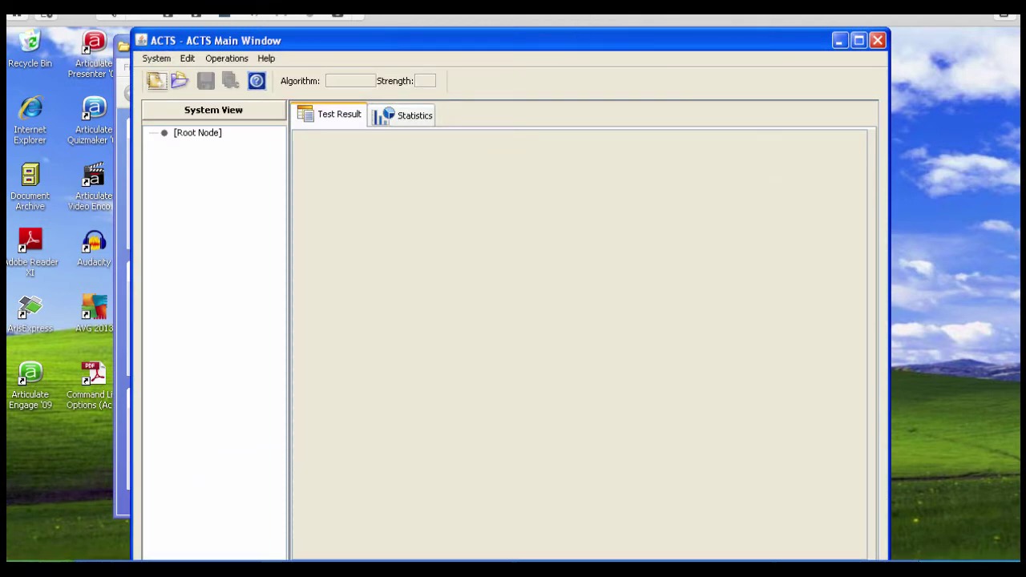
# Create a new system in ACTS and name it Platforms.
pyautogui.click(159, 58)
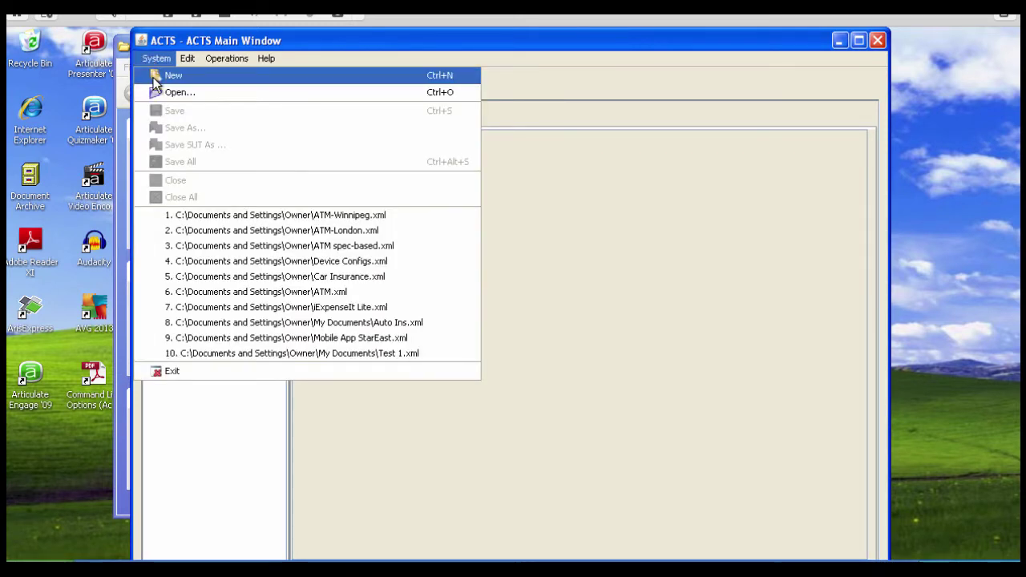
pyautogui.click(216, 78)
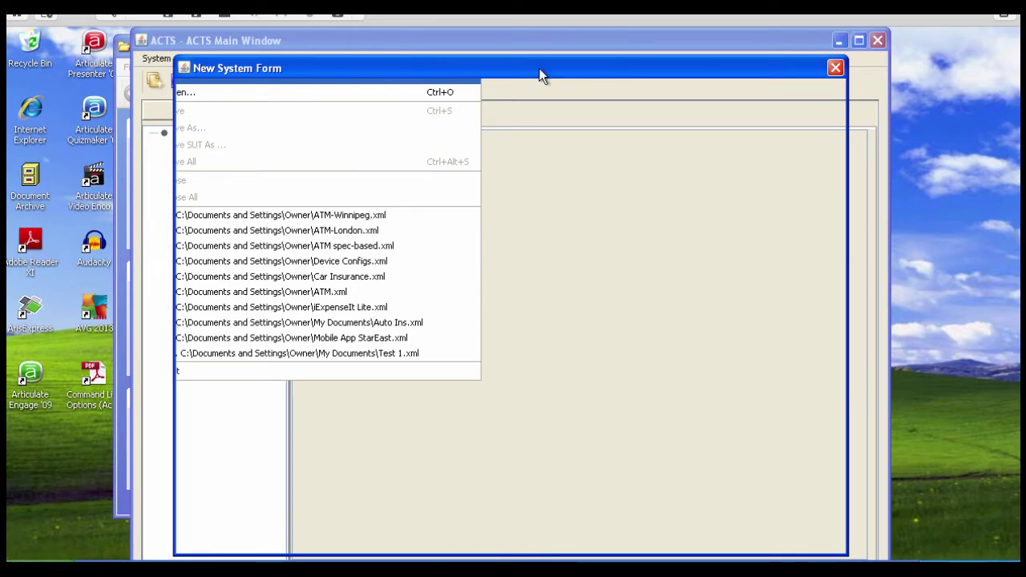
pyautogui.moveTo(539, 69)
pyautogui.mouseDown()
pyautogui.moveTo(506, 48)
pyautogui.moveTo(594, 135)
pyautogui.moveTo(532, 61)
pyautogui.mouseUp()
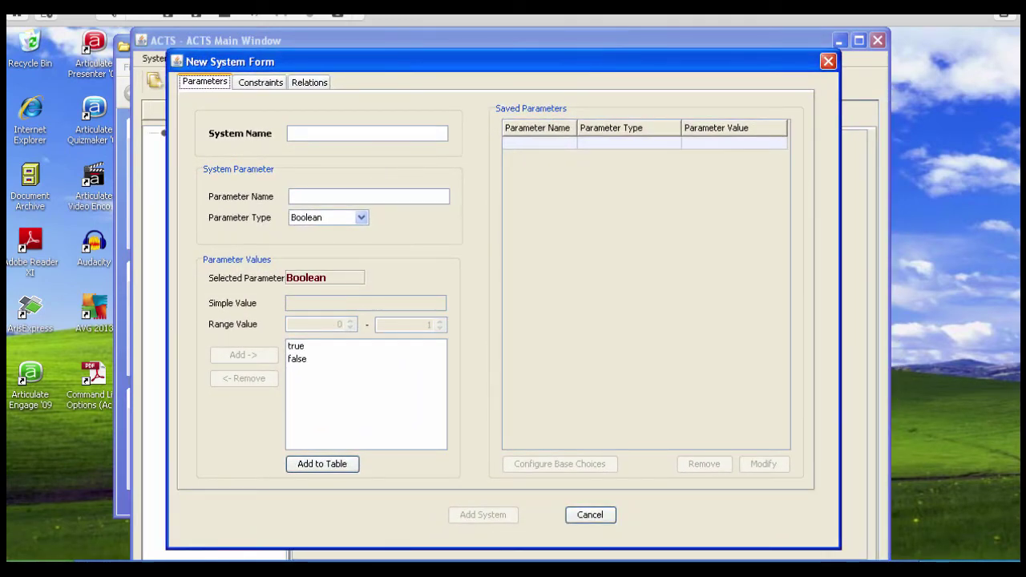
pyautogui.click(373, 134)
pyautogui.write('P')
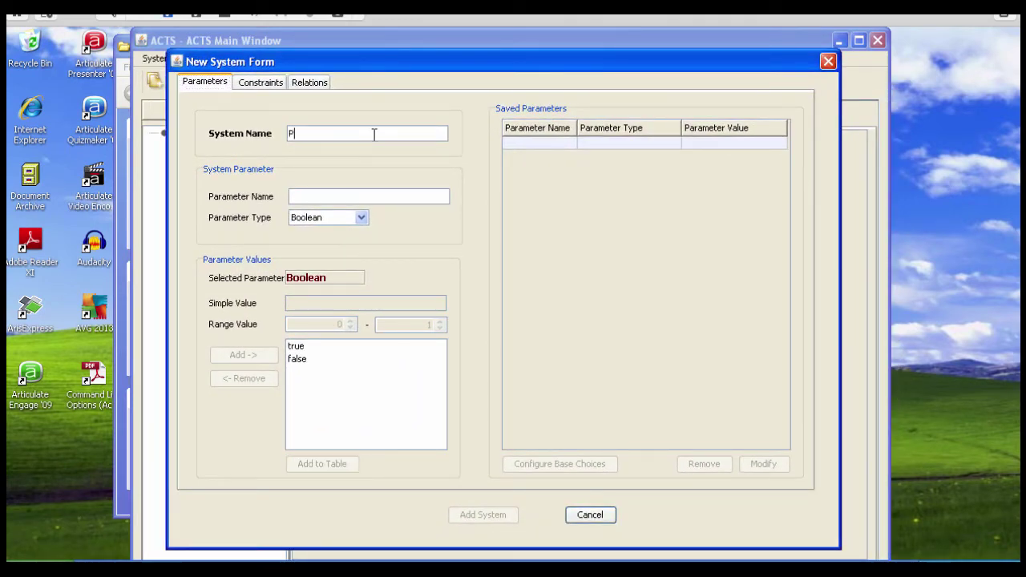
pyautogui.write('latforms')
# Name the first system parameter OS and set its type to Enum.
pyautogui.write('OS')
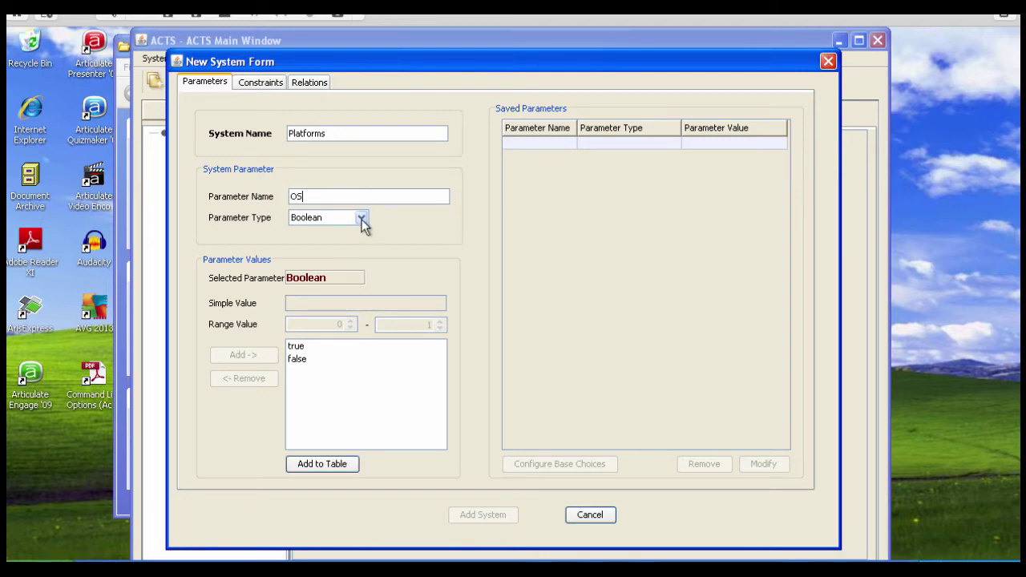
pyautogui.click(361, 218)
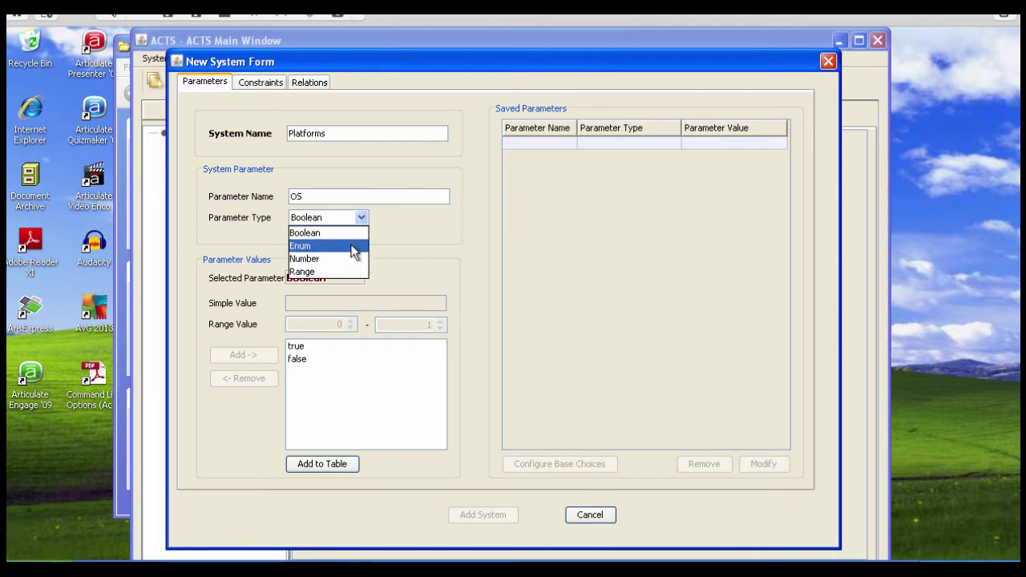
pyautogui.click(353, 249)
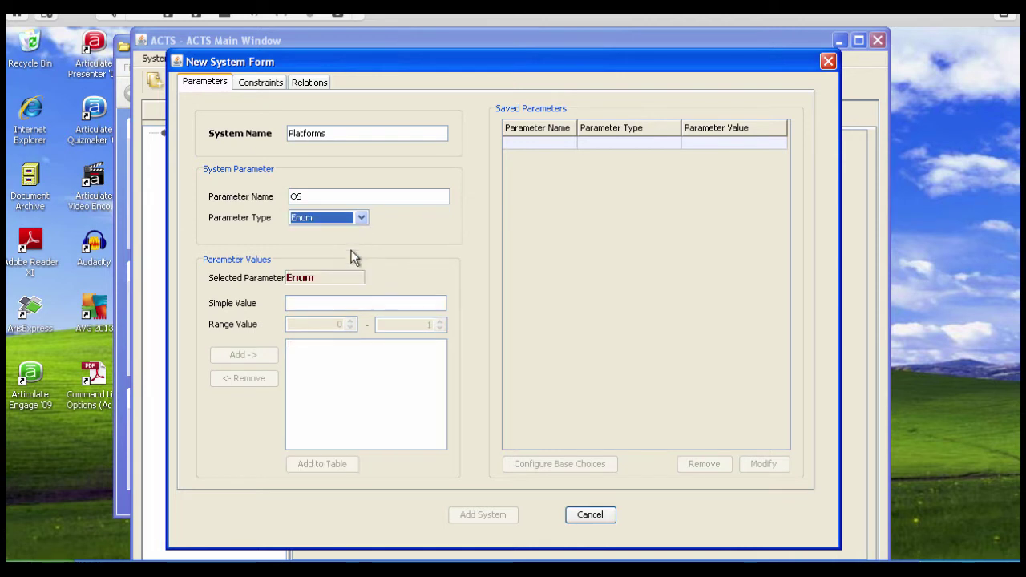
# Add IOS6, IOS61 and IOS7 as values of the OS parameter.
pyautogui.click(343, 305)
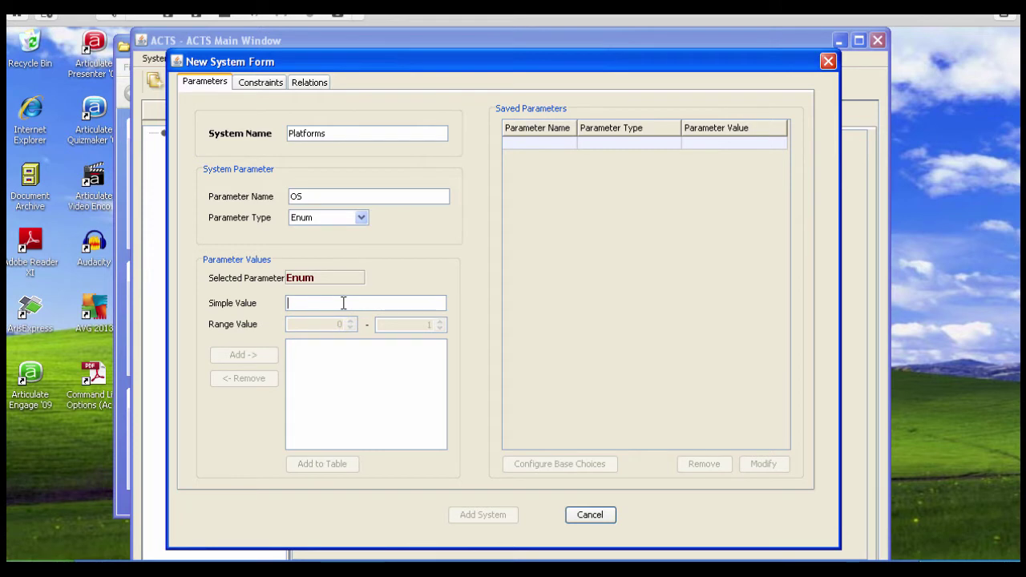
pyautogui.write('IOS')
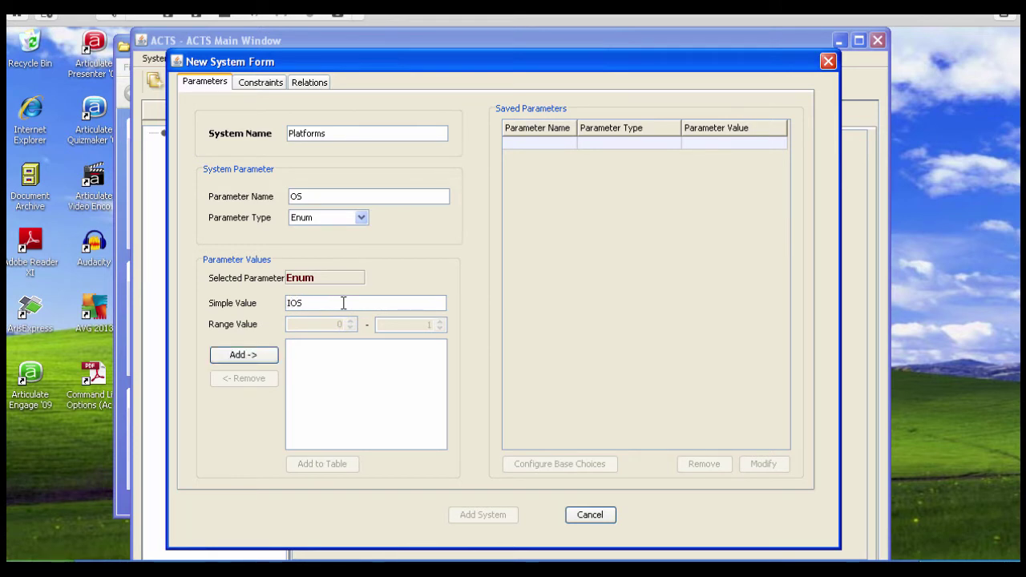
pyautogui.write('65')
pyautogui.click(250, 357)
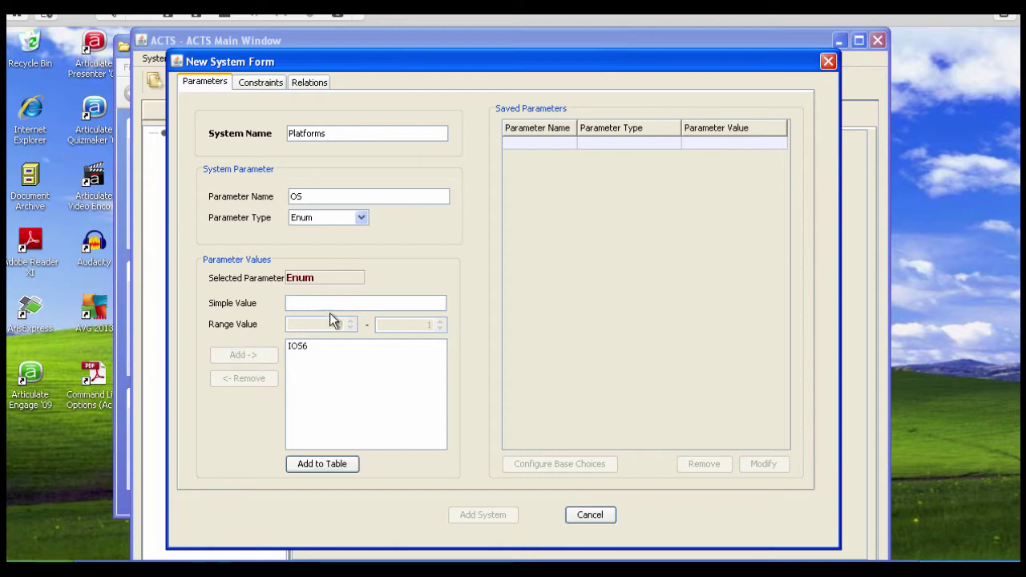
pyautogui.write('I')
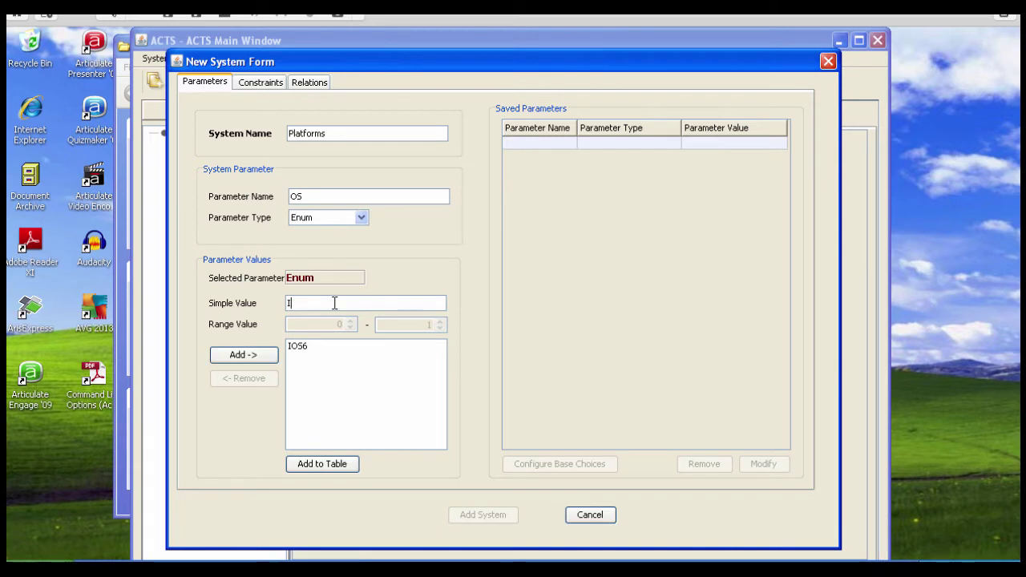
pyautogui.write('OS6')
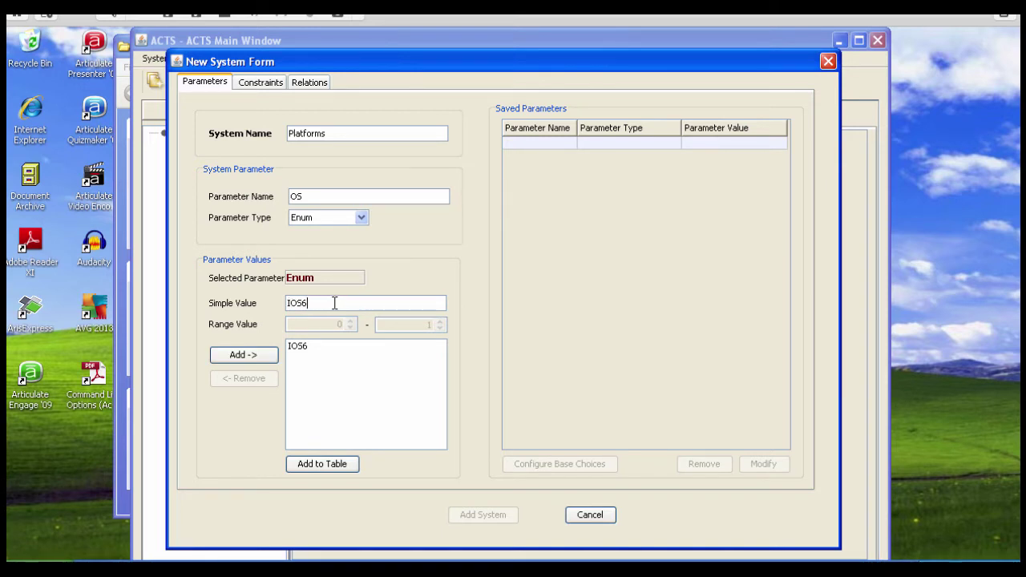
pyautogui.write('1')
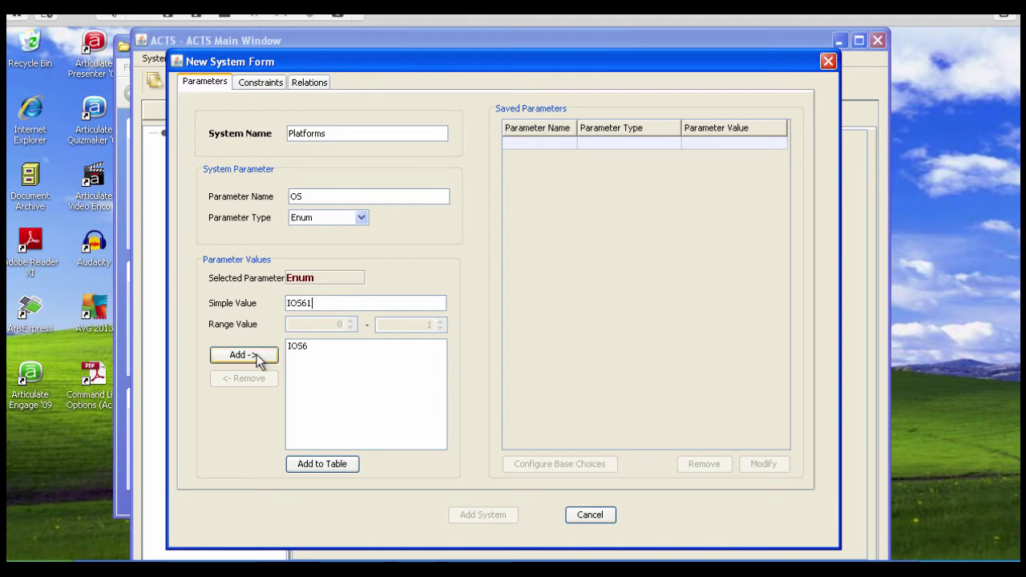
pyautogui.click(252, 357)
pyautogui.click(309, 303)
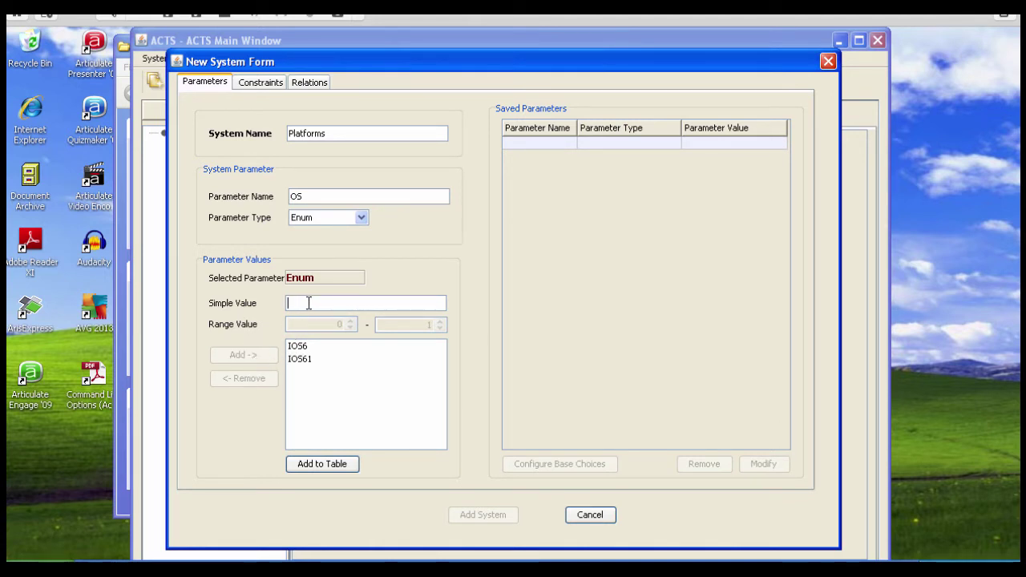
pyautogui.write('IOS')
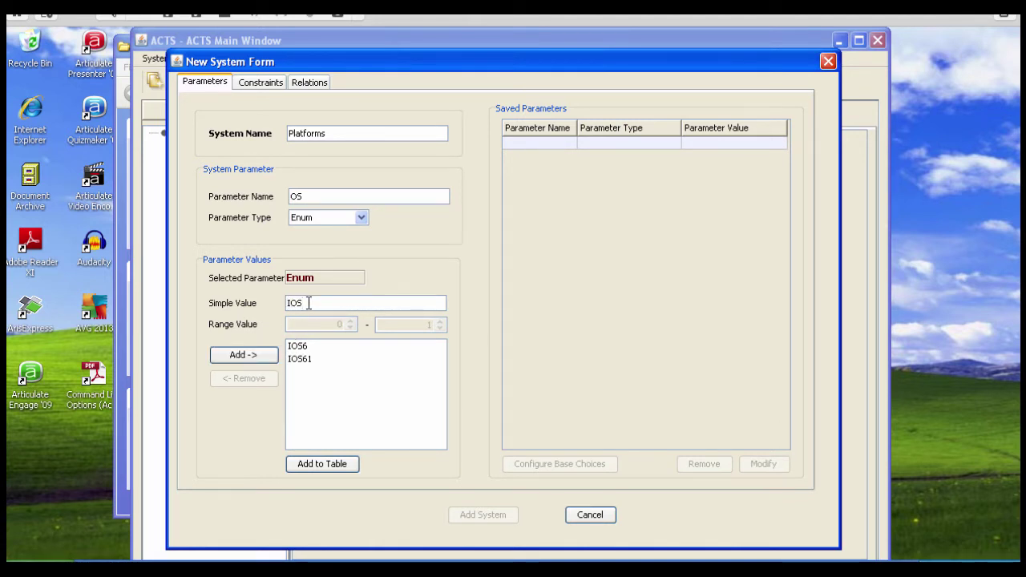
pyautogui.write('7')
pyautogui.click(264, 358)
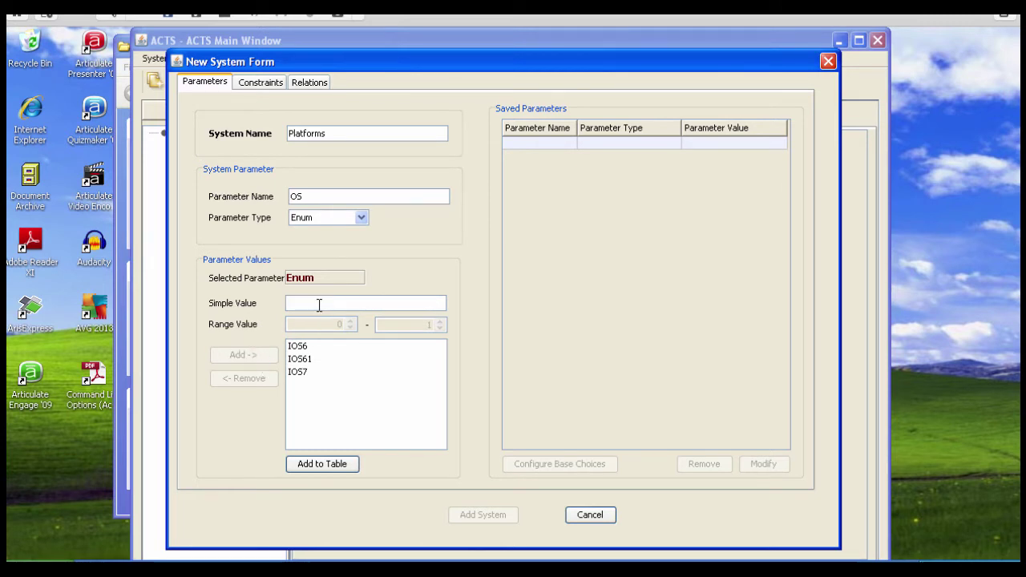
# Add IOS8 and IOS9 to the OS parameter's values and remove IOS61 from the list.
pyautogui.click(321, 303)
pyautogui.write('IOS')
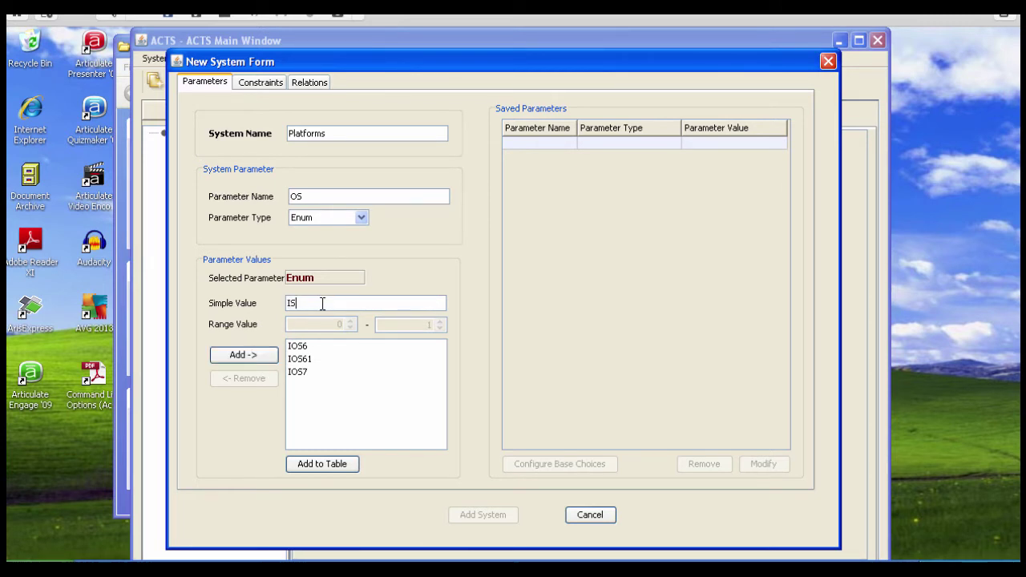
pyautogui.press('BackSpace')
pyautogui.write('OS89')
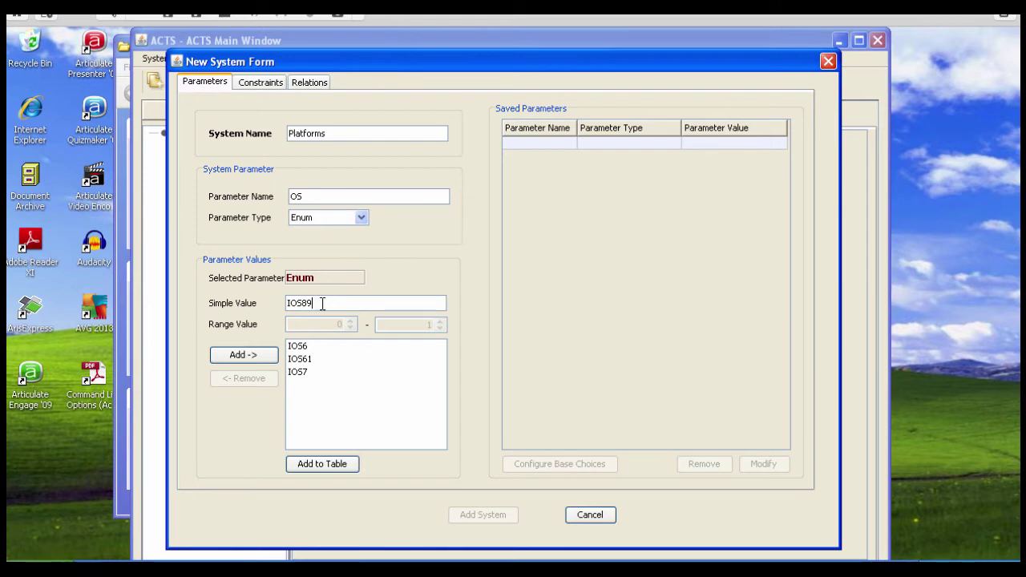
pyautogui.press('BackSpace')
pyautogui.click(243, 355)
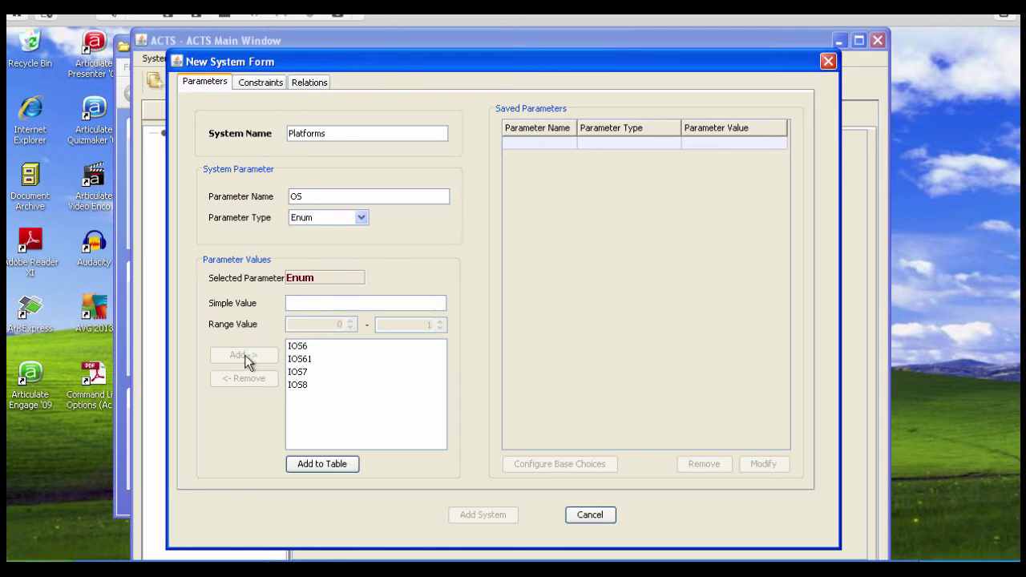
pyautogui.click(320, 304)
pyautogui.write('IOS9')
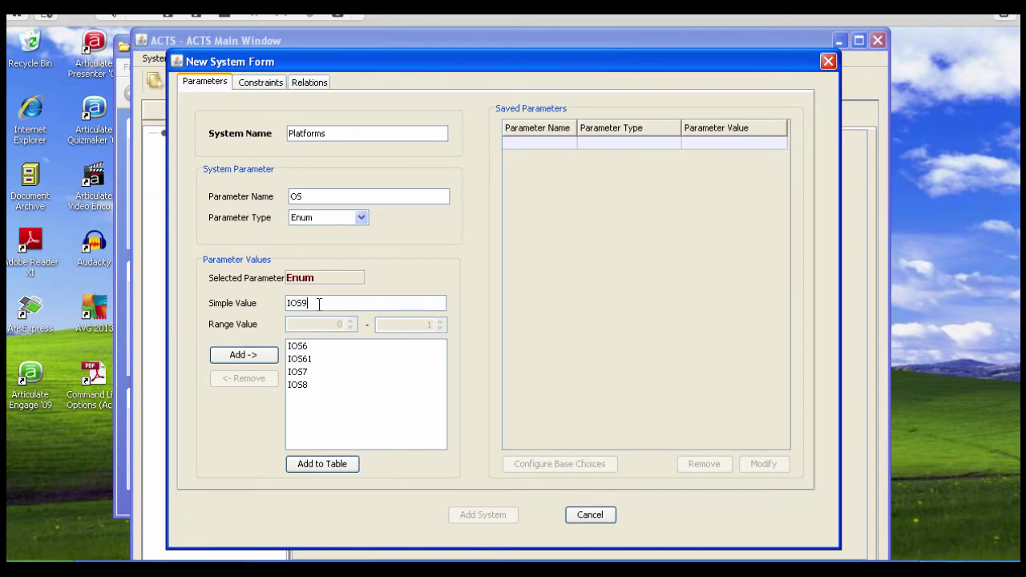
pyautogui.click(260, 355)
pyautogui.click(299, 359)
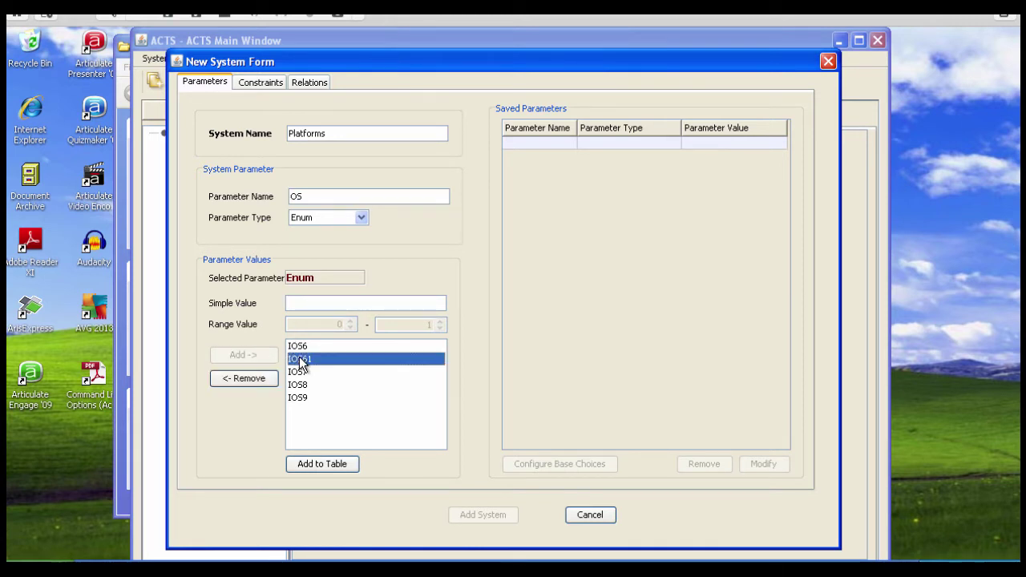
pyautogui.click(263, 378)
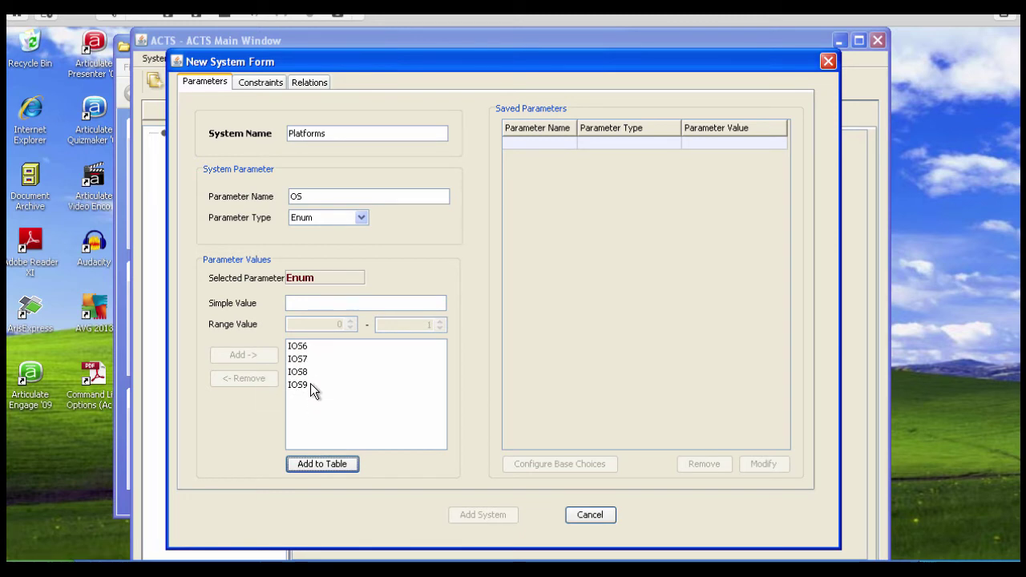
# Enter IOS91 as a simple value and save the OS parameter to the parameter table.
pyautogui.click(317, 305)
pyautogui.write('IOS')
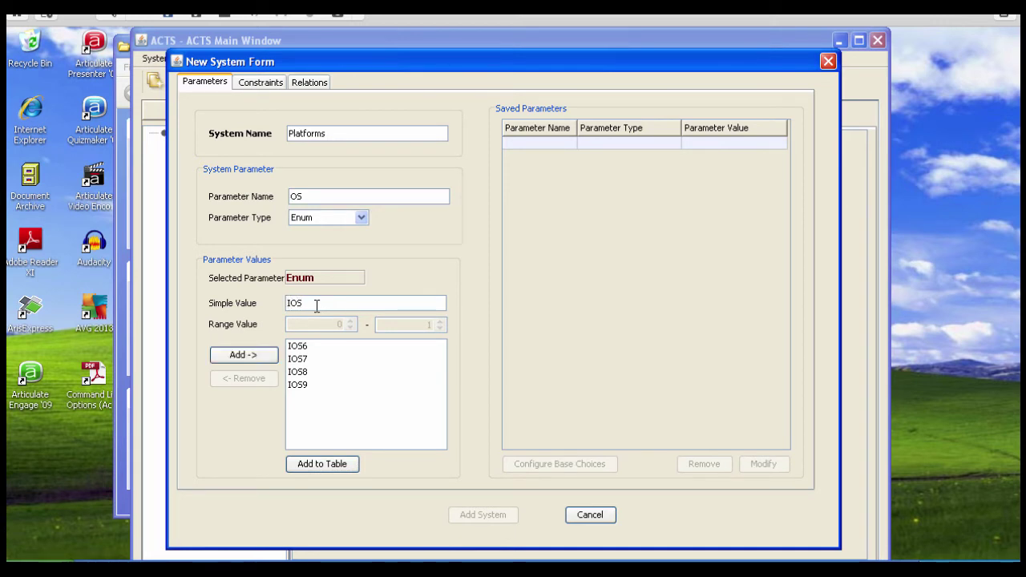
pyautogui.write('91')
pyautogui.click(320, 465)
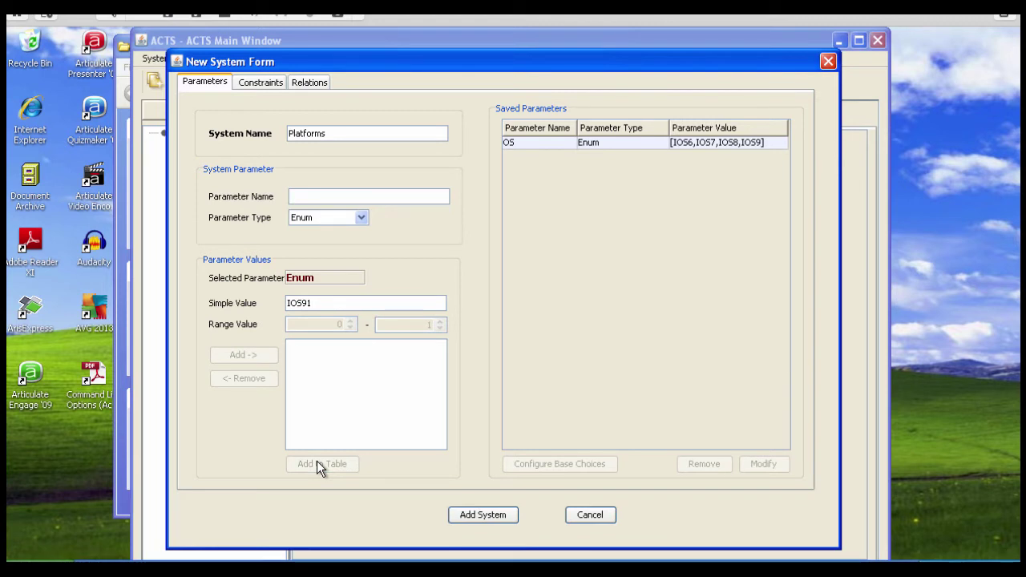
# Modify the saved OS parameter by adding the value IOS91, and save the change.
pyautogui.click(615, 143)
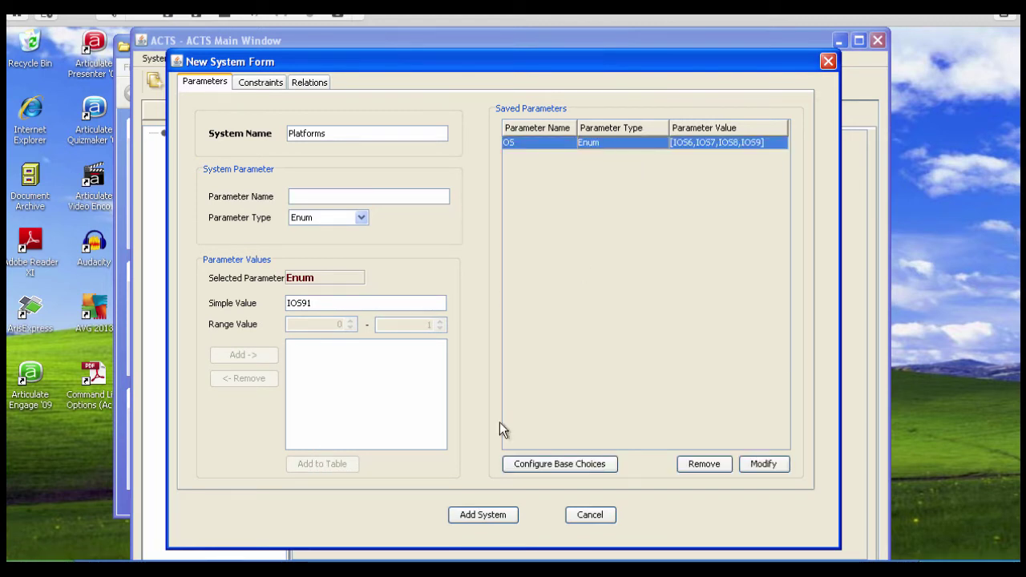
pyautogui.click(764, 470)
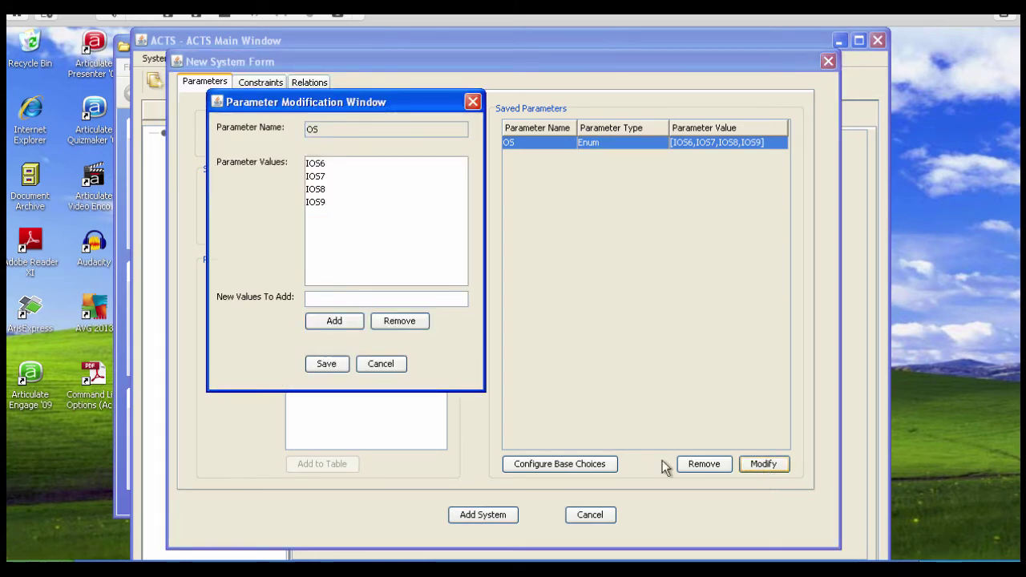
pyautogui.click(366, 298)
pyautogui.write('IOS91')
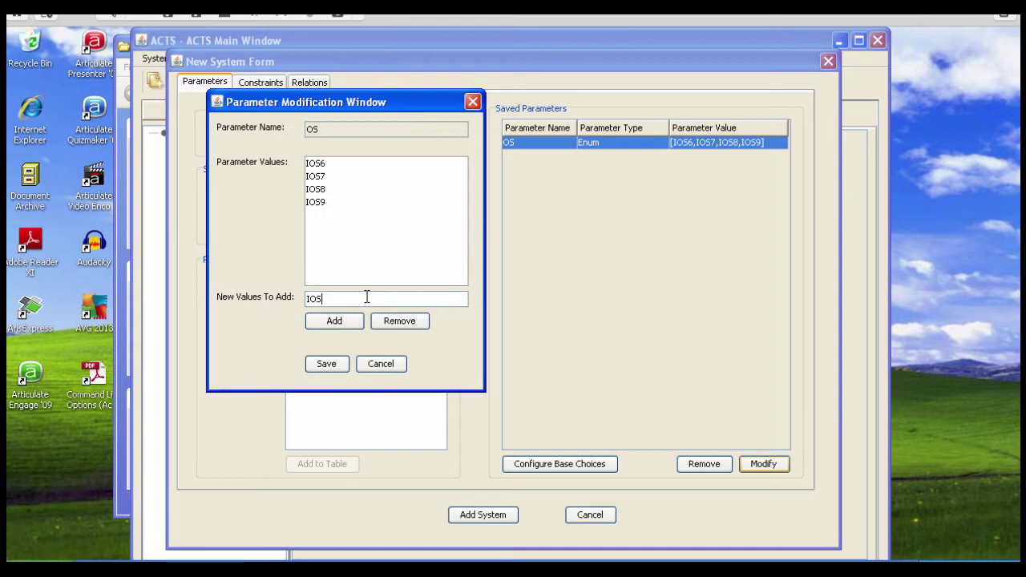
pyautogui.click(350, 324)
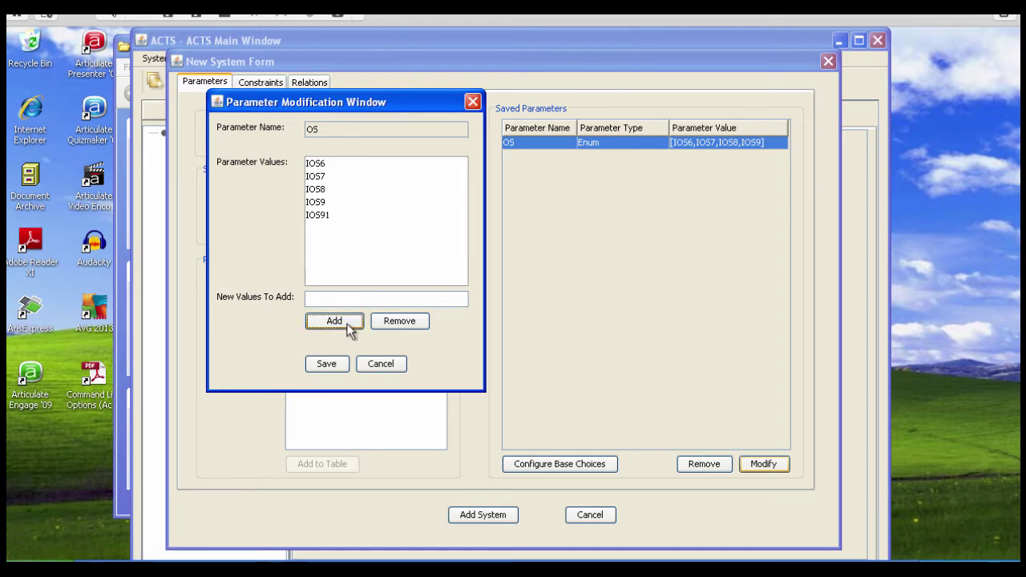
pyautogui.click(324, 365)
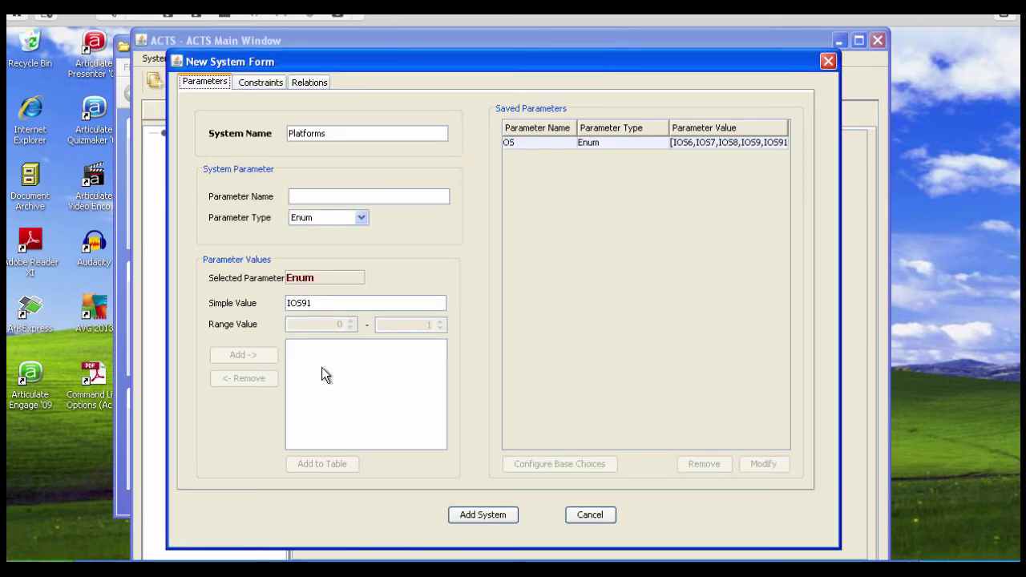
# Name a second Enum parameter Phone and add iPhone5 as its first value.
pyautogui.click(324, 196)
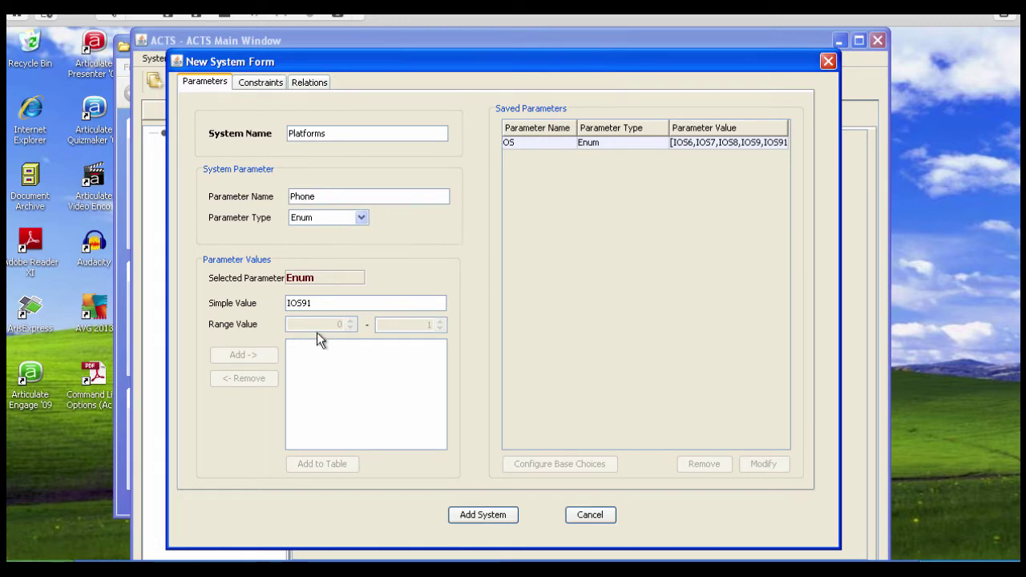
pyautogui.moveTo(323, 301); pyautogui.dragTo(258, 302)
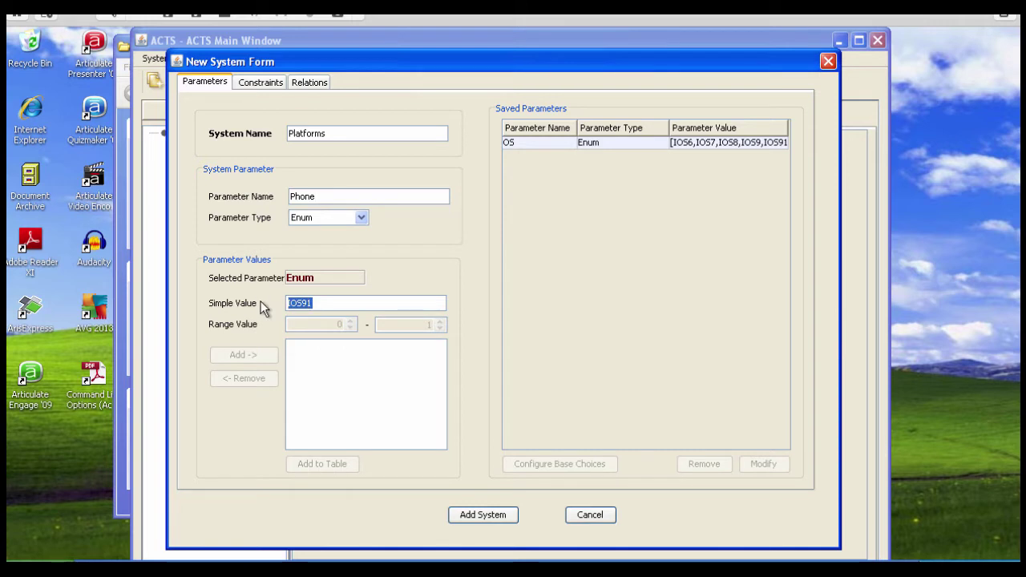
pyautogui.write('i')
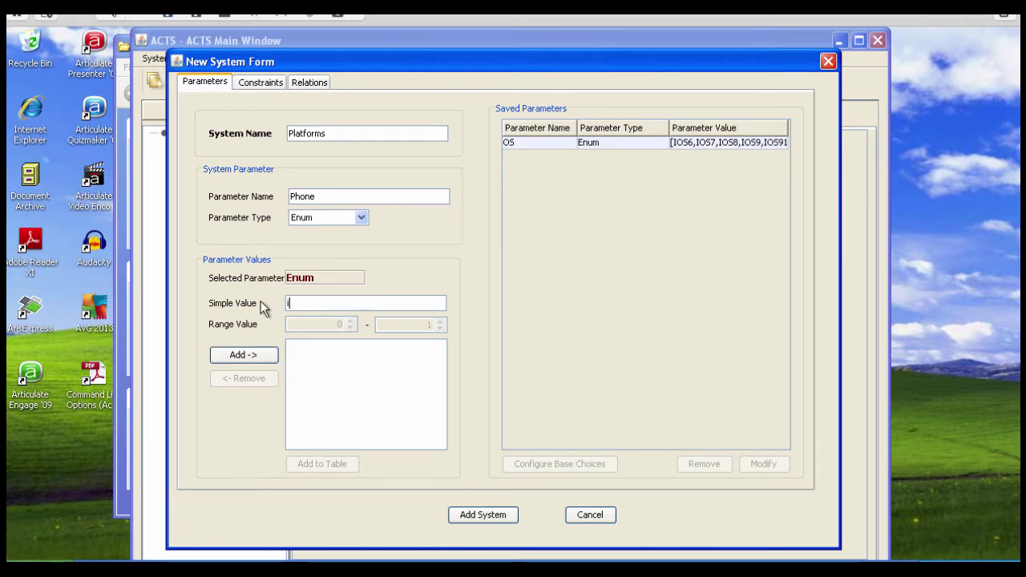
pyautogui.write('Phone')
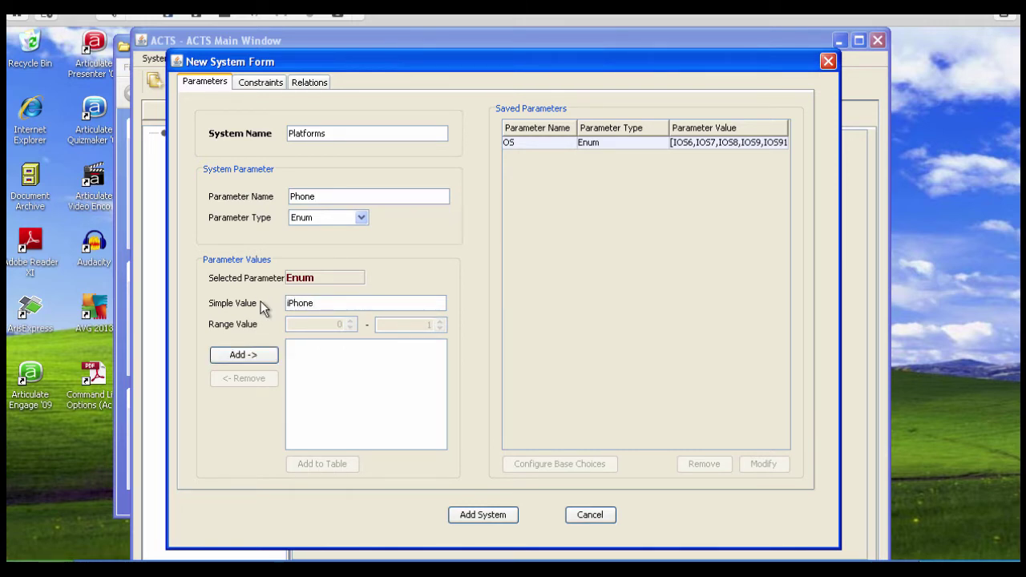
pyautogui.write('5')
pyautogui.click(242, 357)
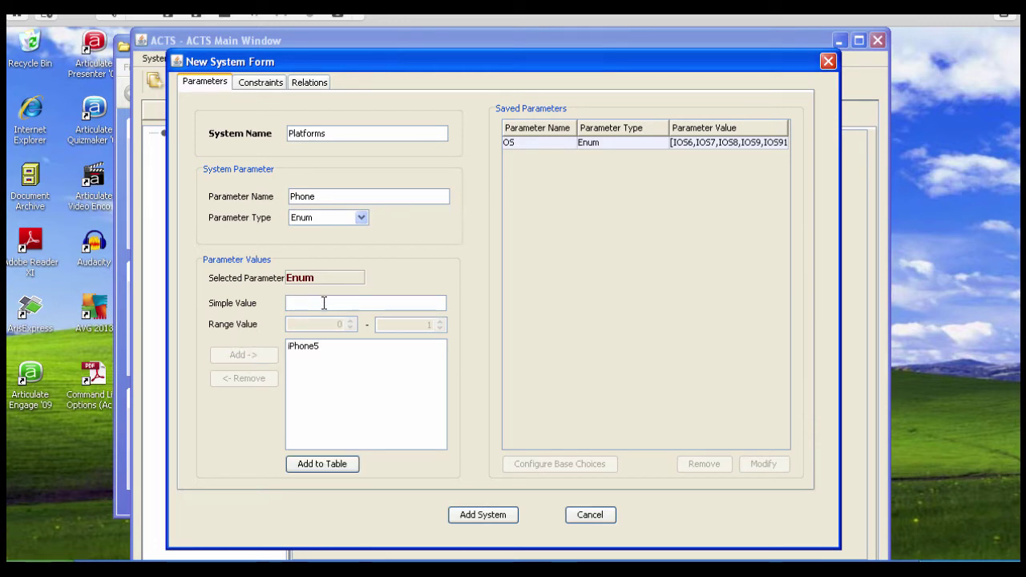
# Add iPhone6, iPhone6s and iPhone5s as Phone values and save the parameter to the table.
pyautogui.write('iPhone')
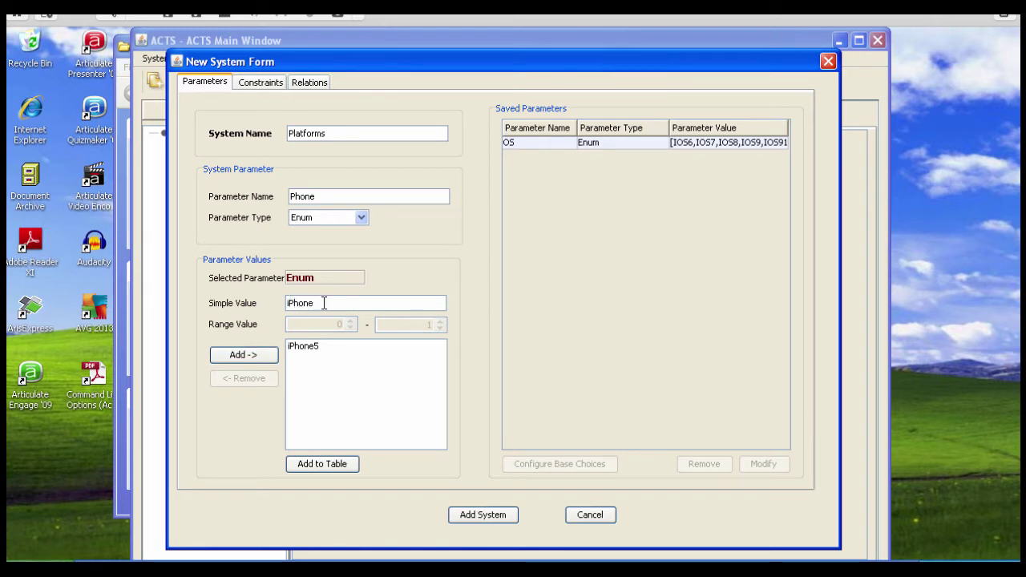
pyautogui.write('6')
pyautogui.click(270, 355)
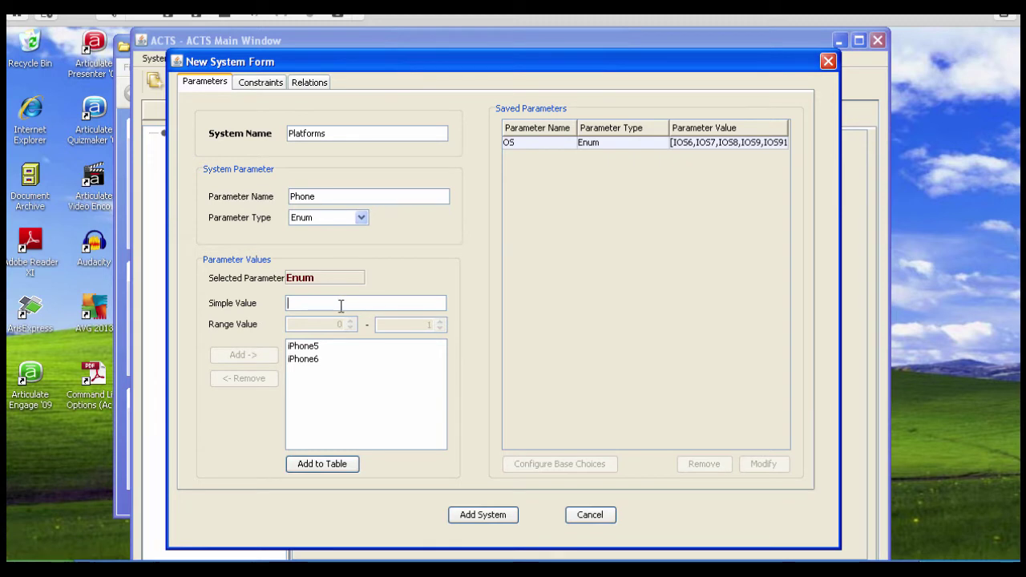
pyautogui.write('iPhone')
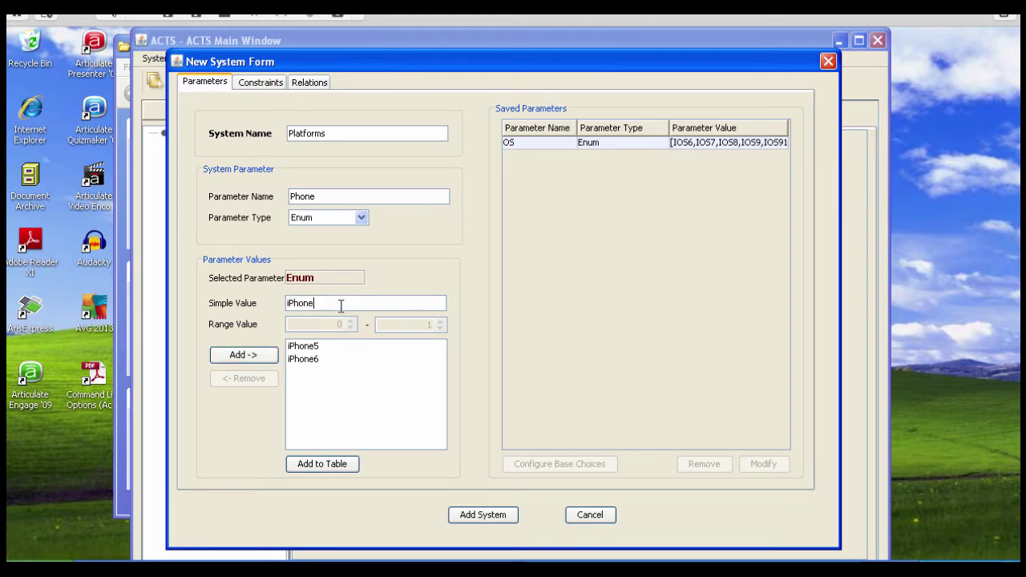
pyautogui.write('6s')
pyautogui.click(247, 359)
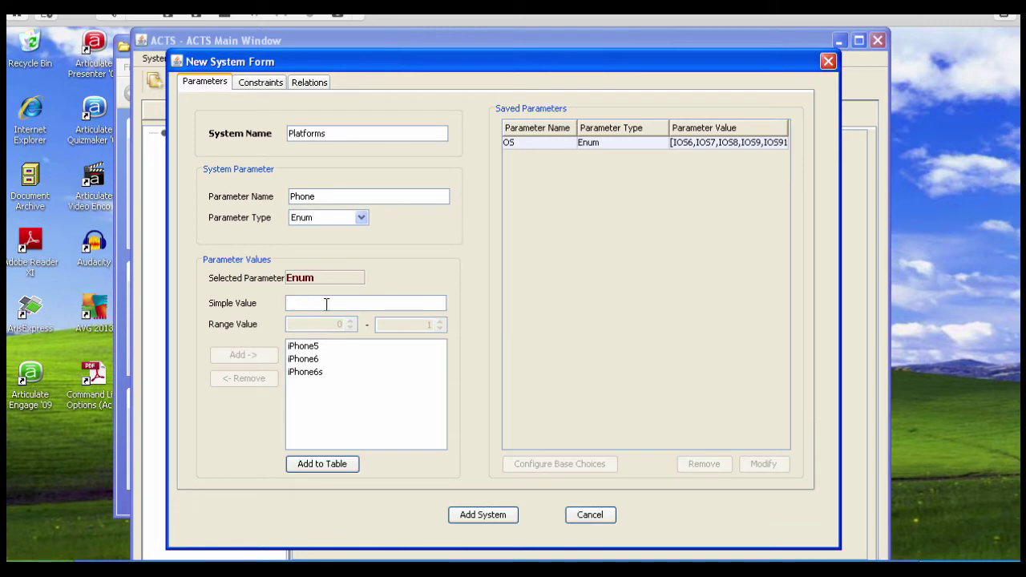
pyautogui.write('iPhone5s')
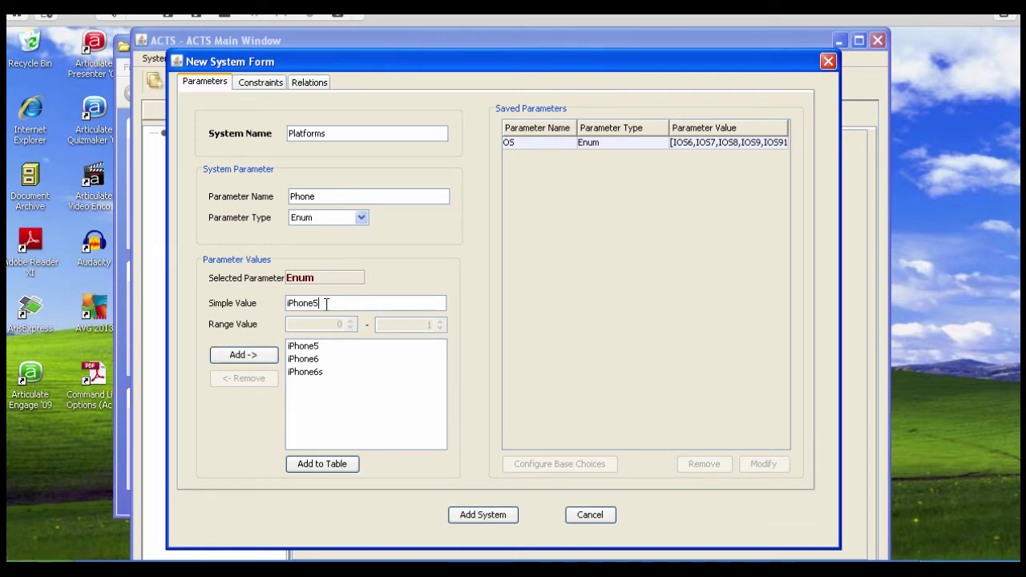
pyautogui.click(262, 353)
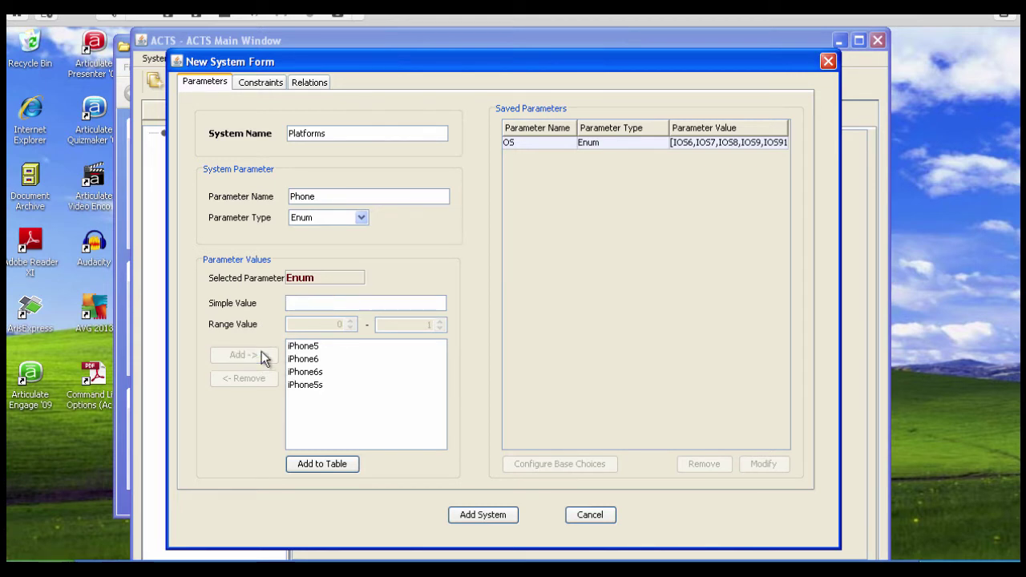
pyautogui.click(331, 465)
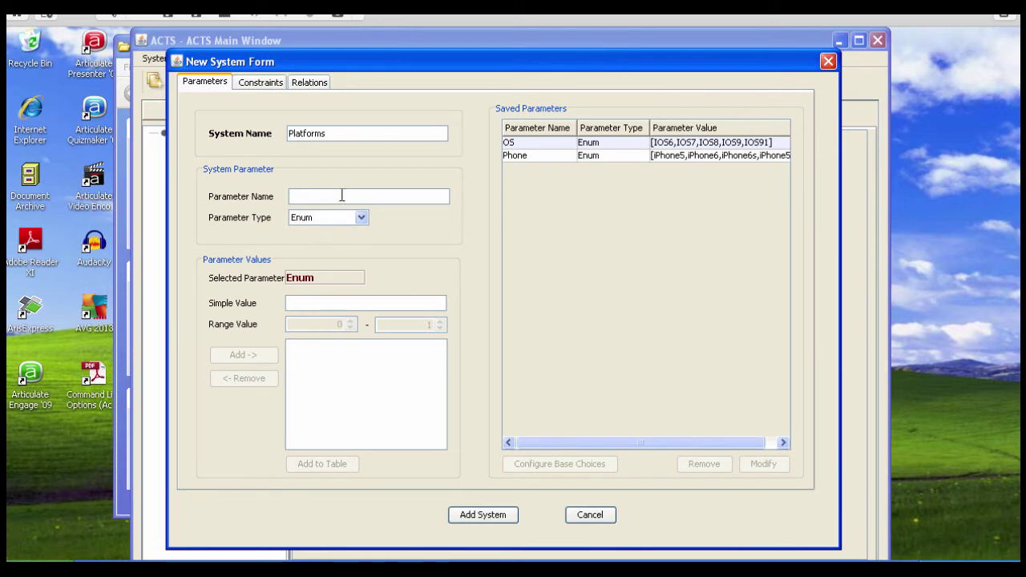
# Name a third Enum parameter Browser and add Safari as its first value.
pyautogui.write('Brow')
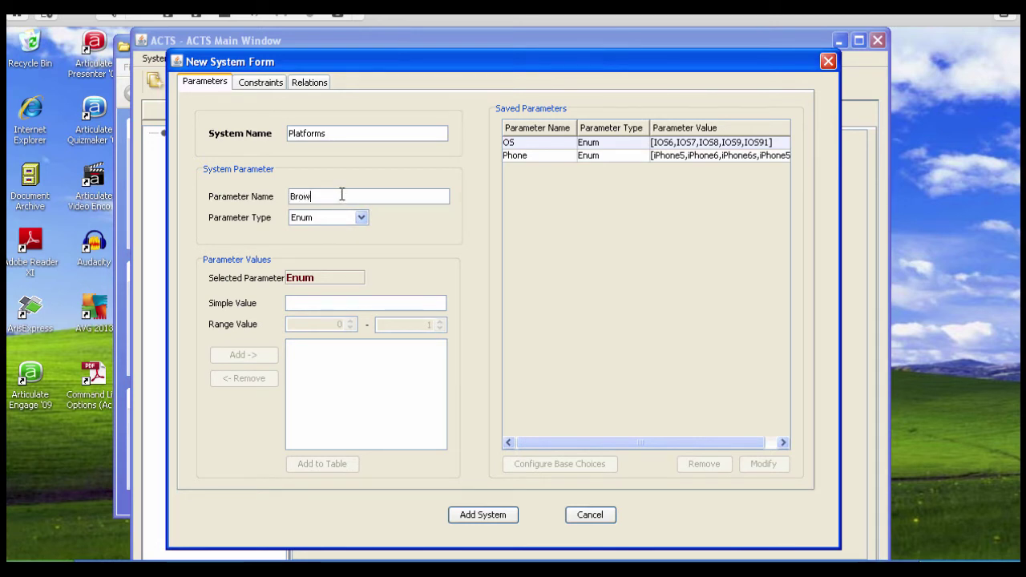
pyautogui.write('ser')
pyautogui.click(332, 304)
pyautogui.write('Safari')
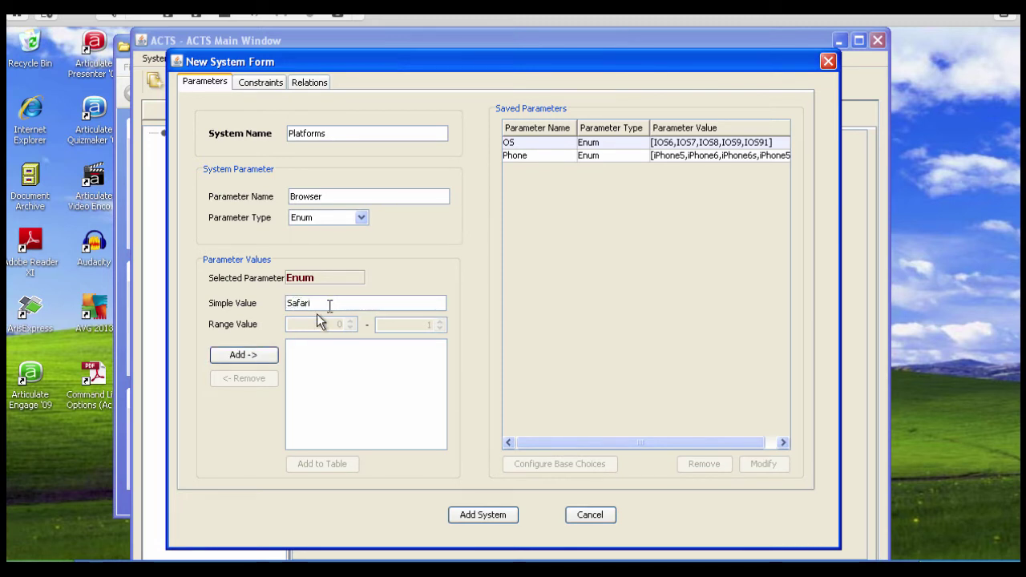
pyautogui.click(238, 354)
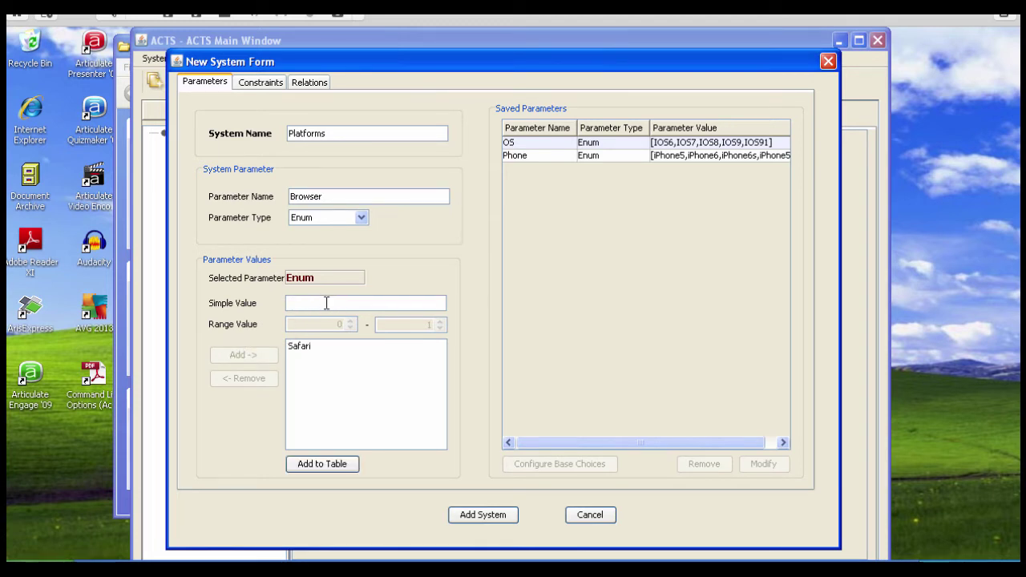
# Add Chrome and Firefox as Browser values and save the parameter to the table.
pyautogui.write('Chr')
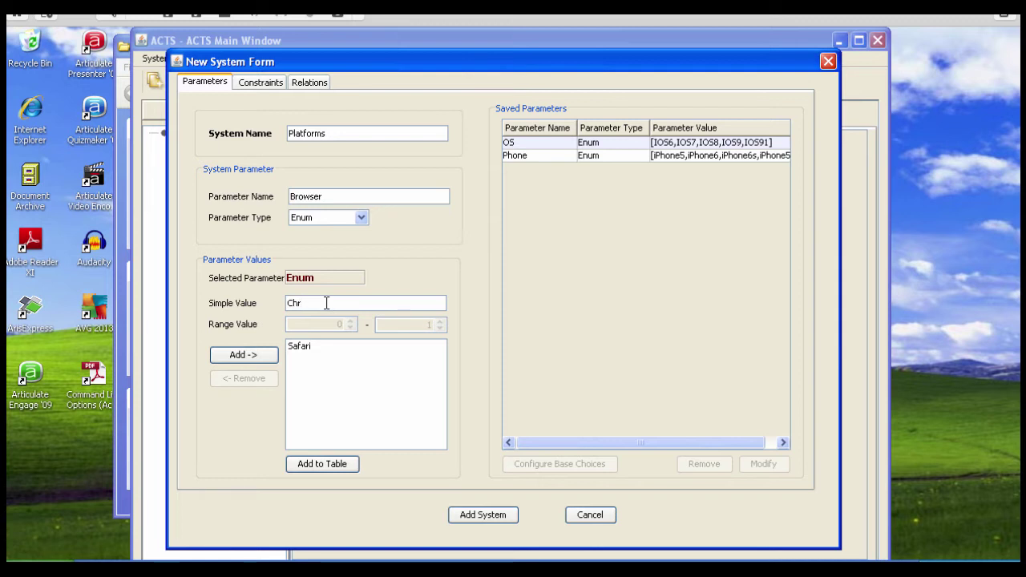
pyautogui.write('iome')
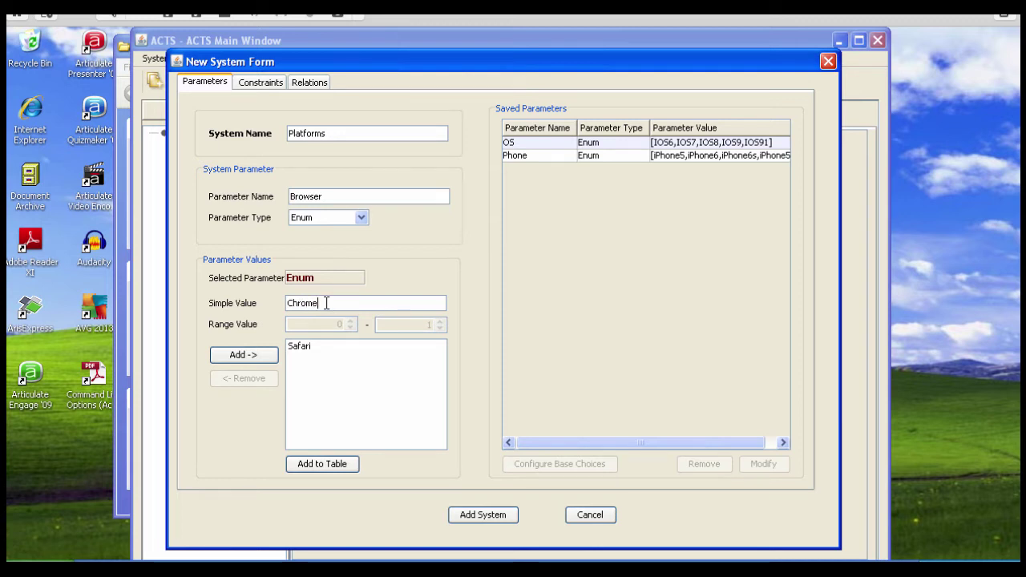
pyautogui.click(241, 355)
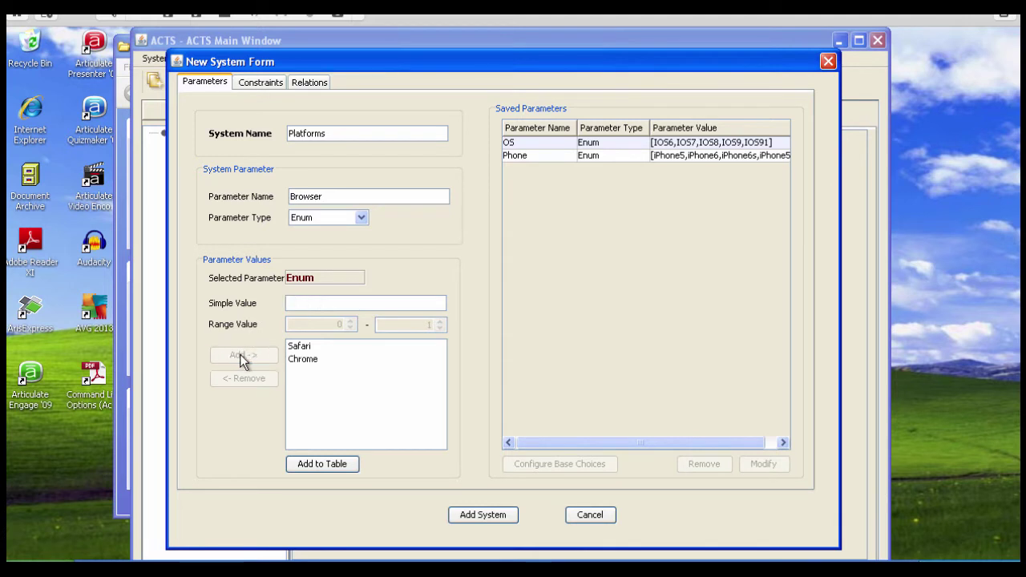
pyautogui.click(328, 302)
pyautogui.write('Firs')
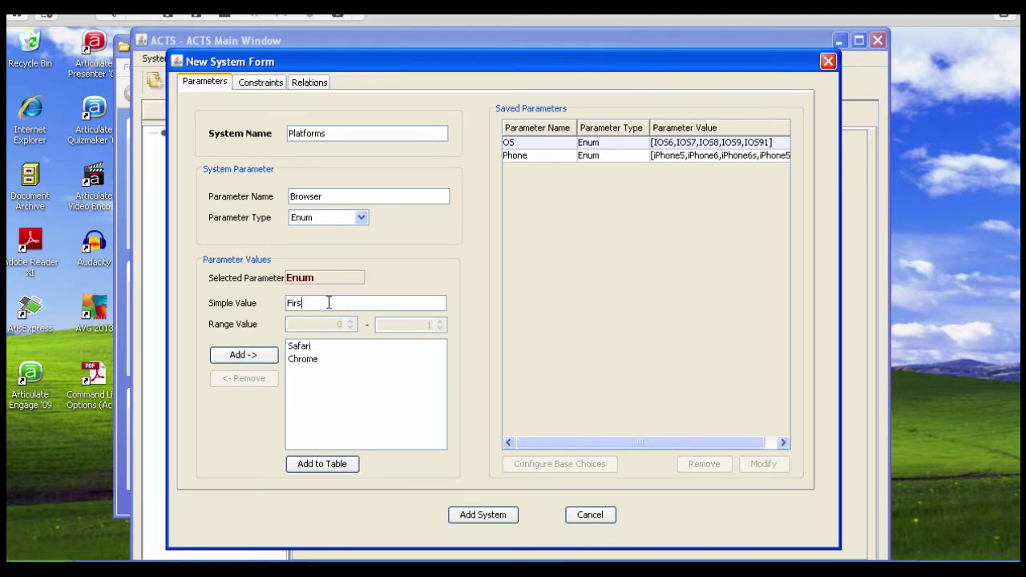
pyautogui.press('BackSpace')
pyautogui.write('efox')
pyautogui.click(250, 358)
pyautogui.click(321, 465)
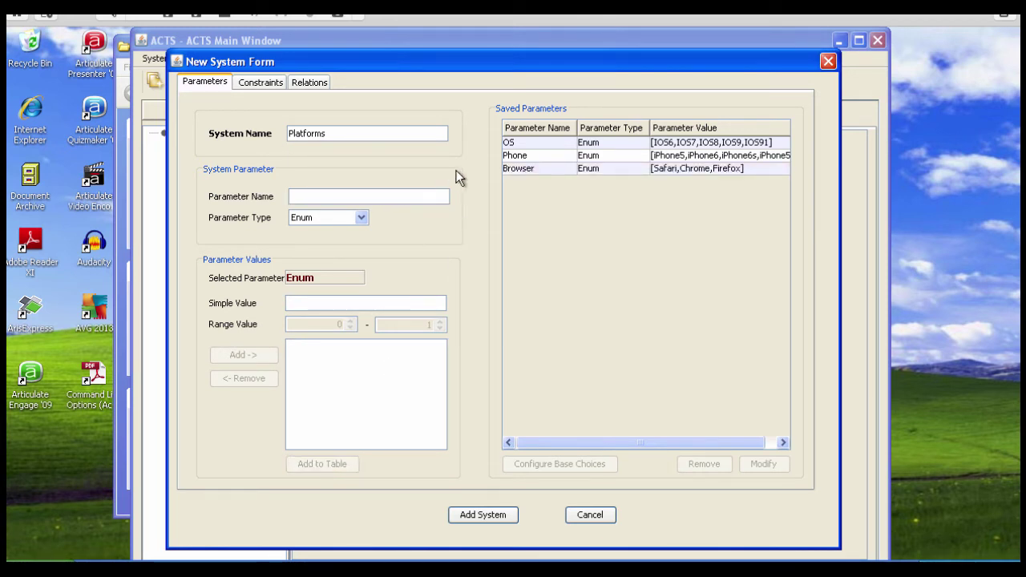
# Add the Platforms system, expand its parameters in the system tree, and build its test set with IPOG at strength 2.
pyautogui.click(488, 514)
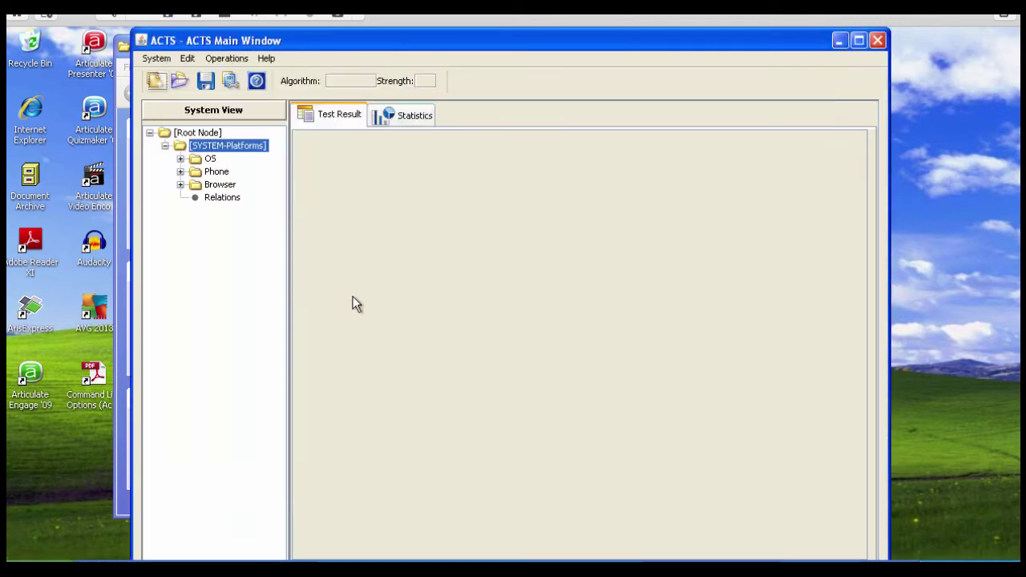
pyautogui.click(181, 159)
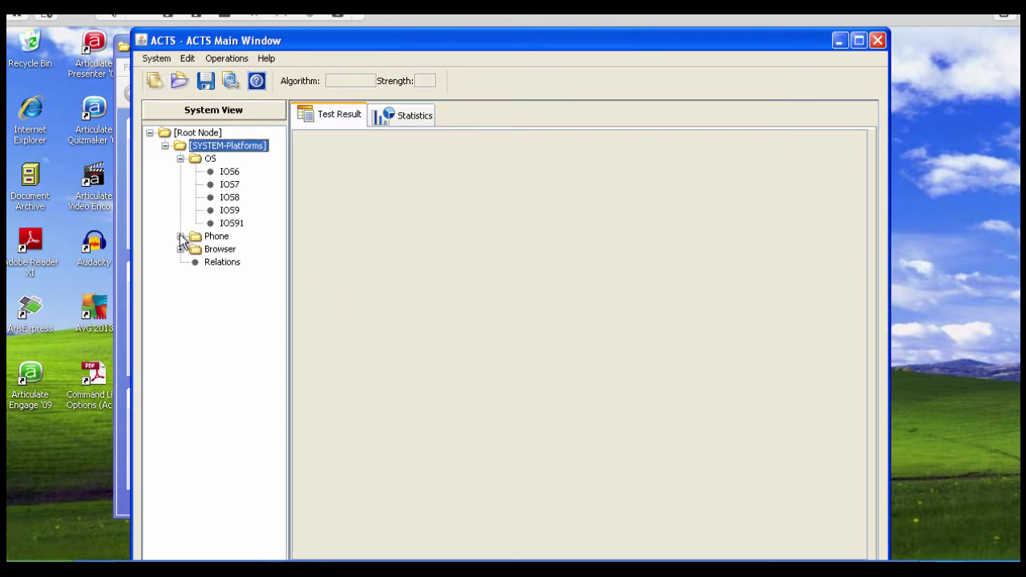
pyautogui.click(180, 236)
pyautogui.click(181, 300)
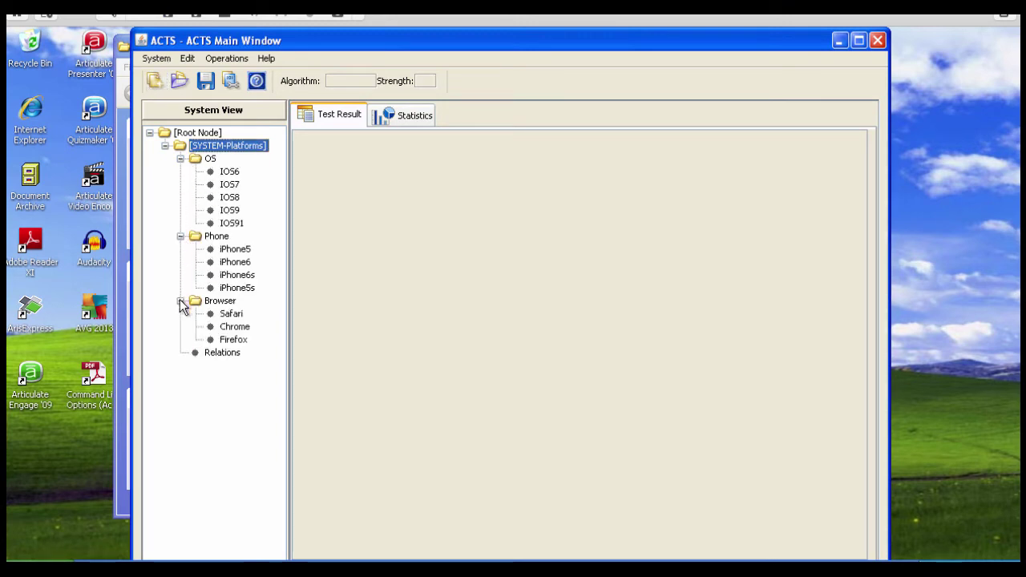
pyautogui.click(230, 81)
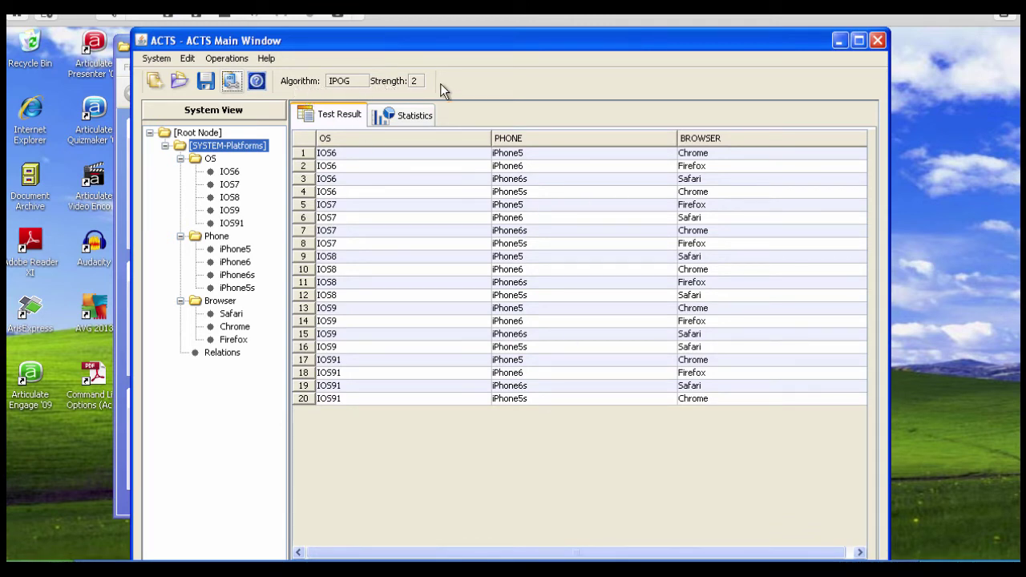
# Review the strength choices in the build options and close them without rebuilding.
pyautogui.click(225, 61)
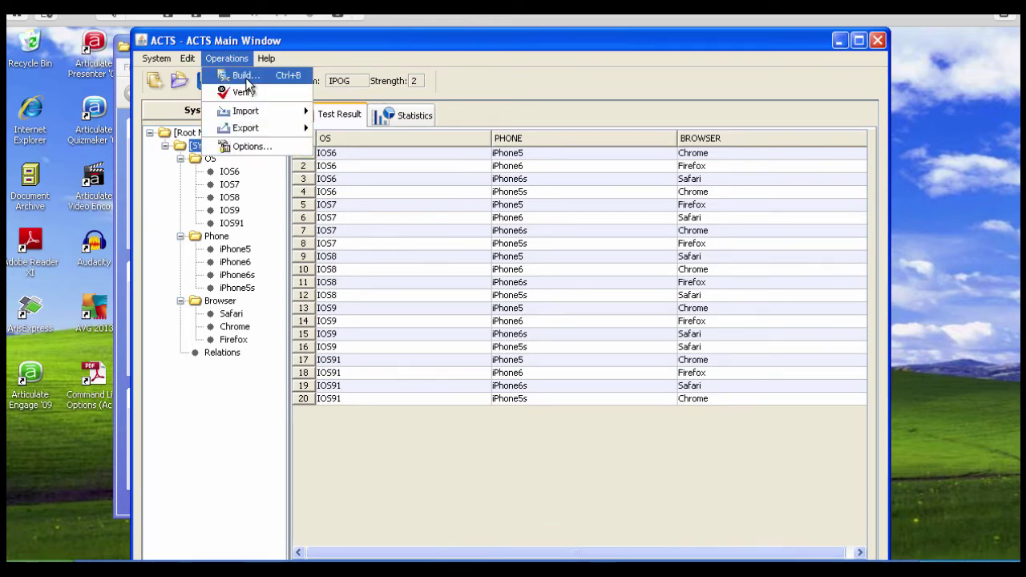
pyautogui.click(246, 80)
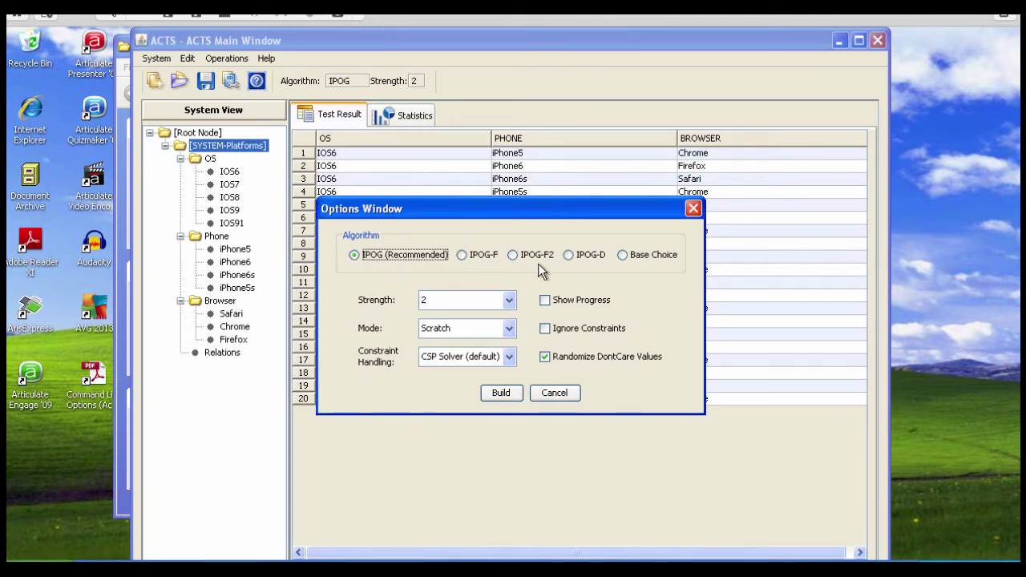
pyautogui.click(509, 300)
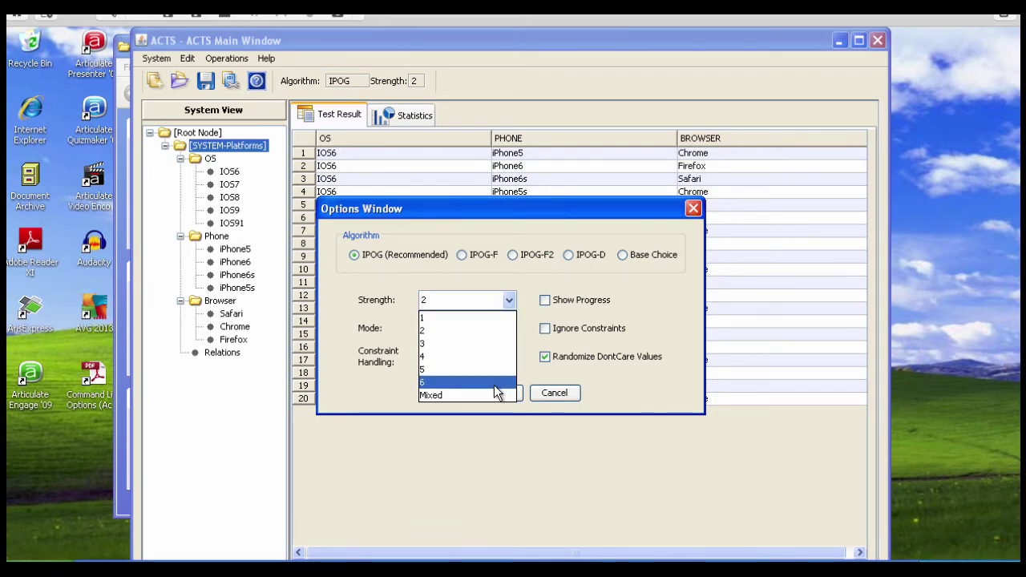
pyautogui.click(672, 386)
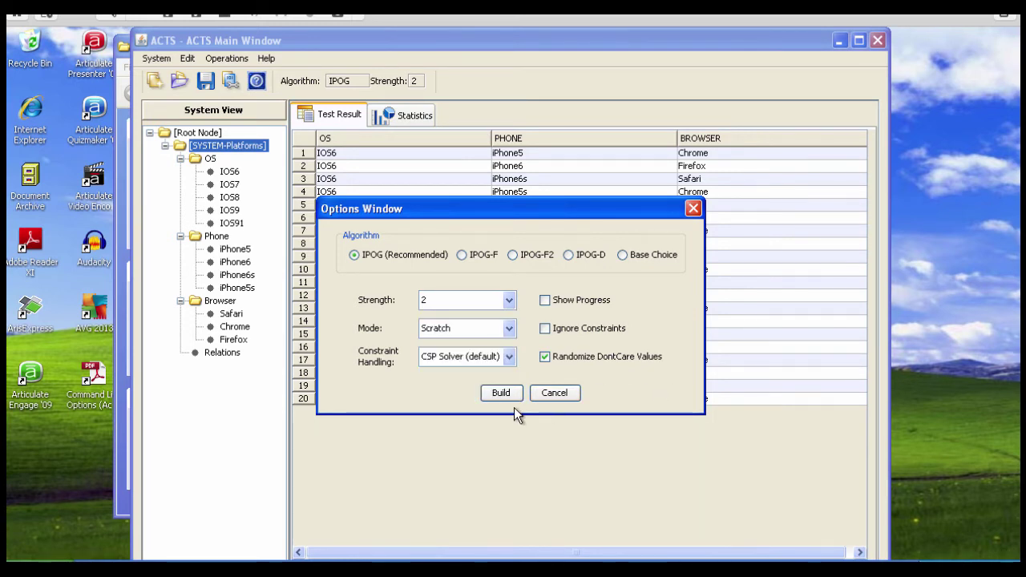
pyautogui.click(554, 392)
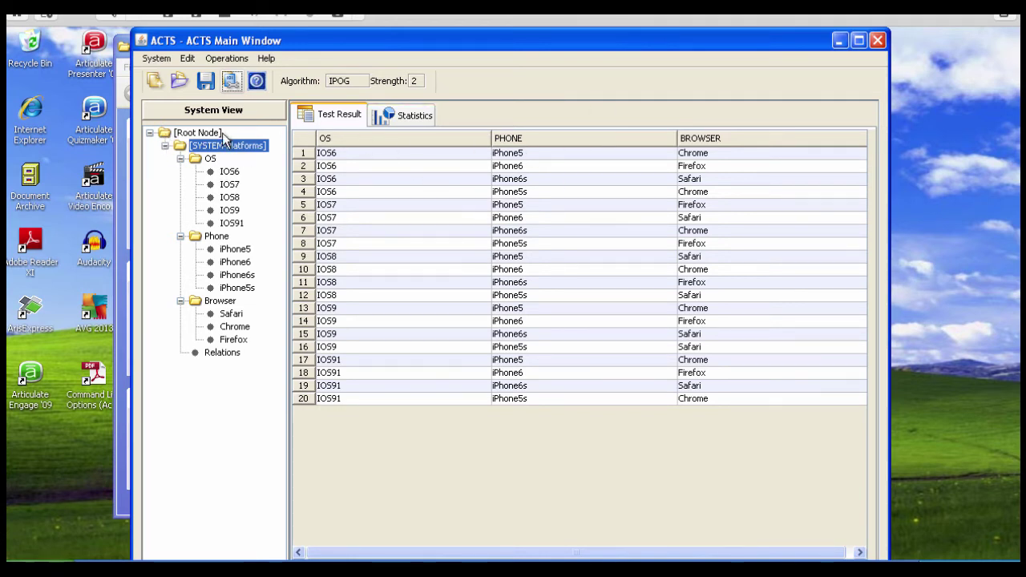
# Start modifying the Platforms system by naming a new parameter Memory with type Enum.
pyautogui.rightClick(182, 142)
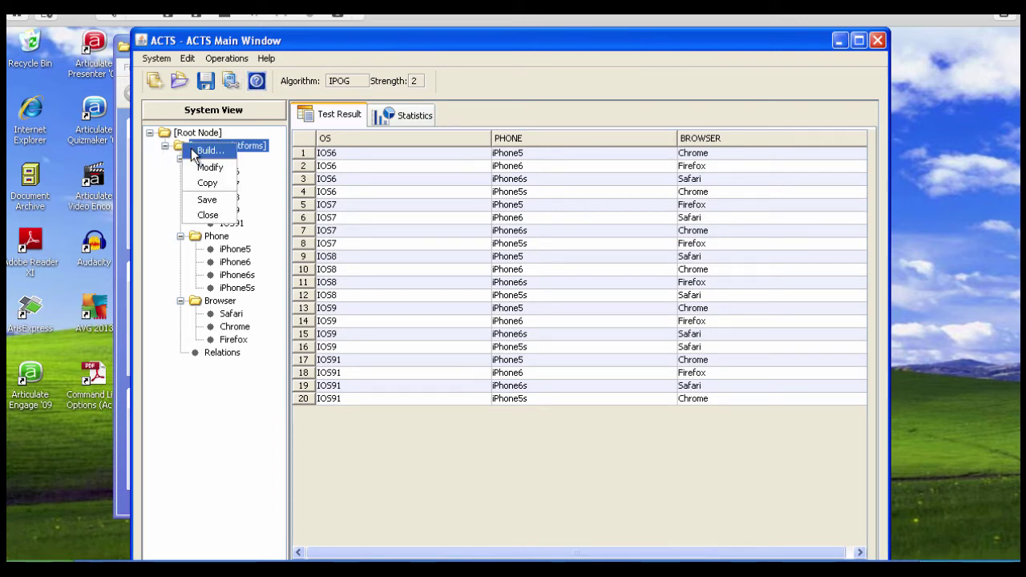
pyautogui.click(195, 168)
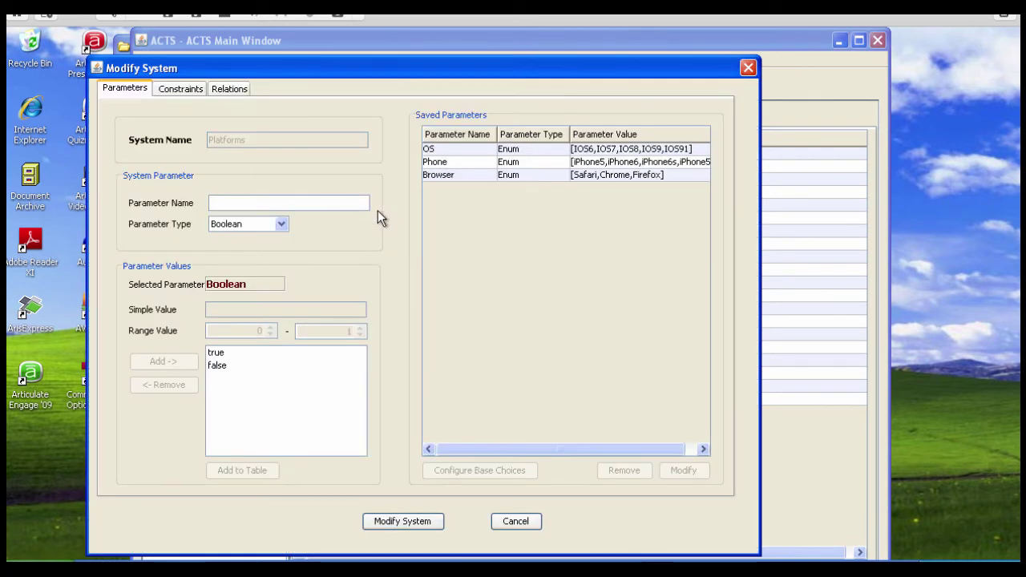
pyautogui.click(315, 203)
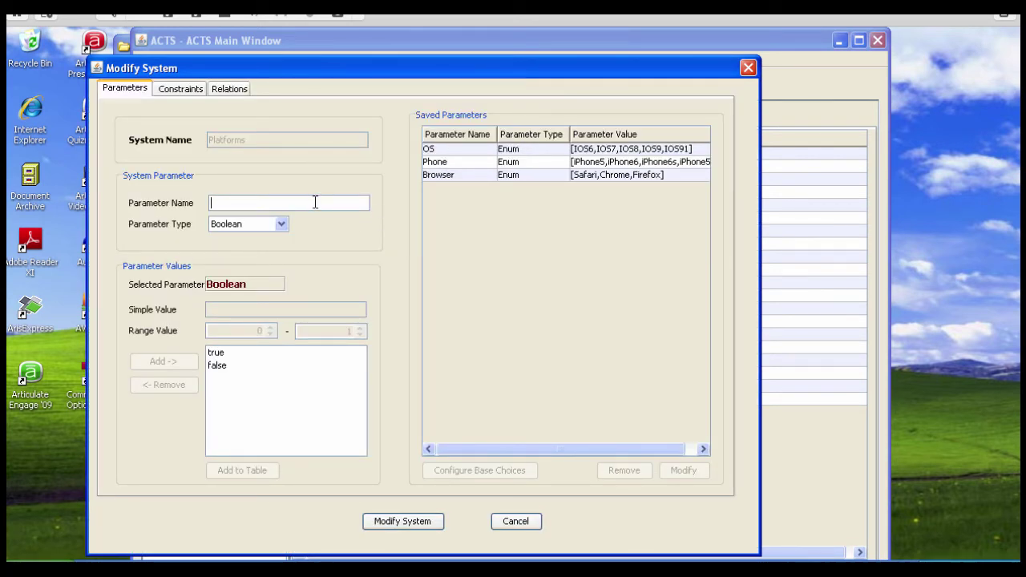
pyautogui.write('Mem')
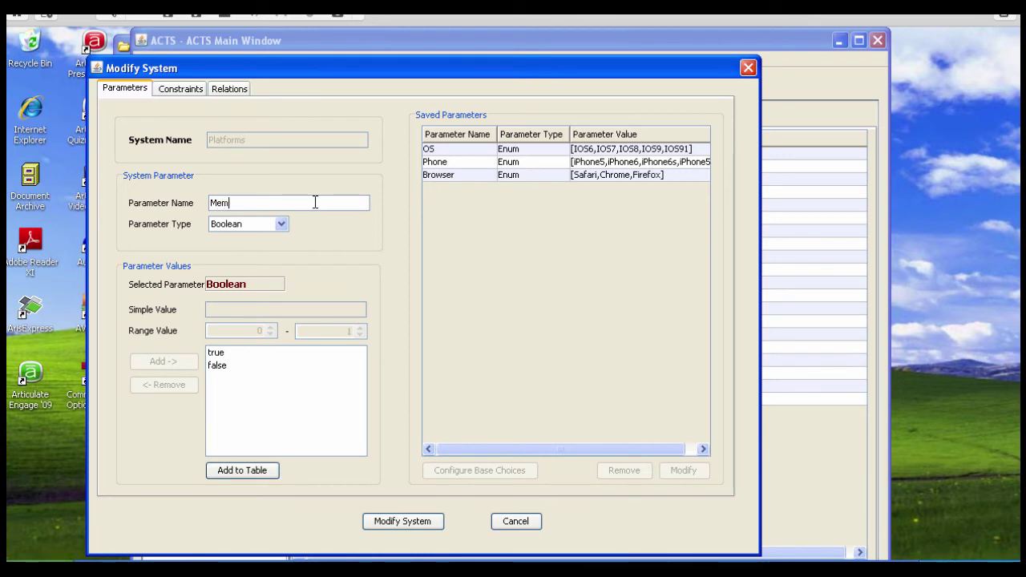
pyautogui.write('ory')
pyautogui.click(281, 224)
pyautogui.click(279, 249)
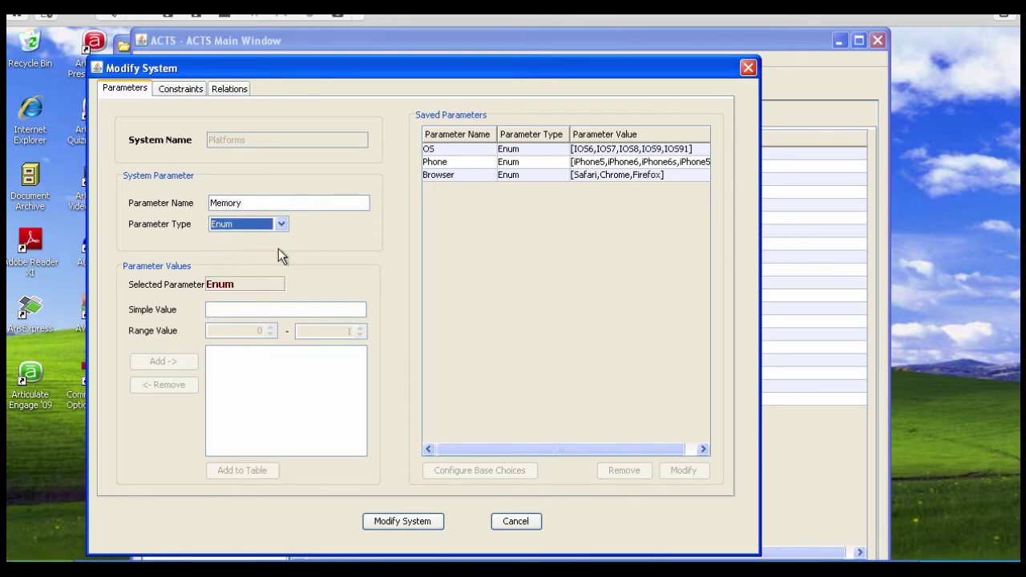
# Add 8G and 16G as values of the Memory parameter.
pyautogui.click(265, 308)
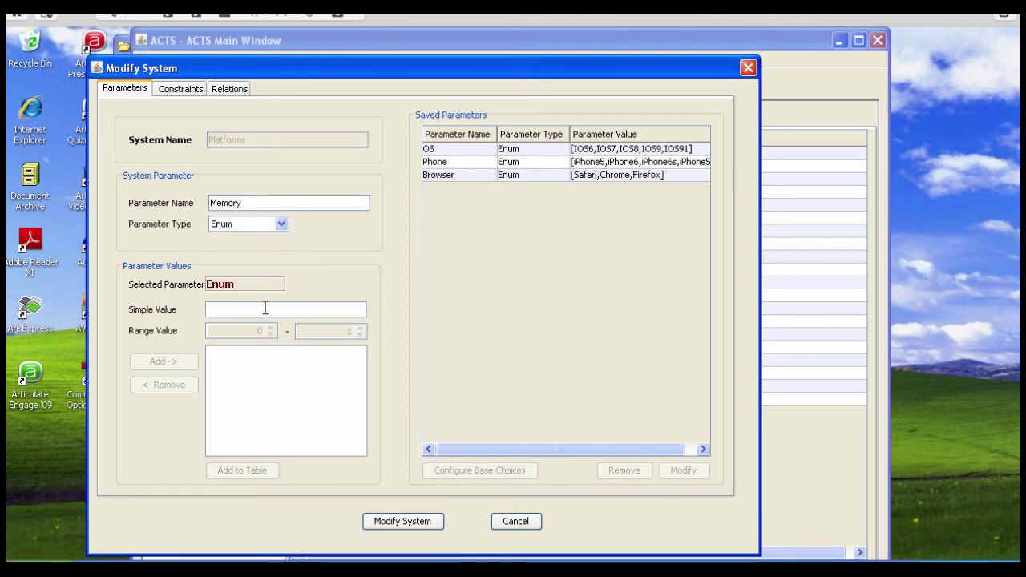
pyautogui.write('8')
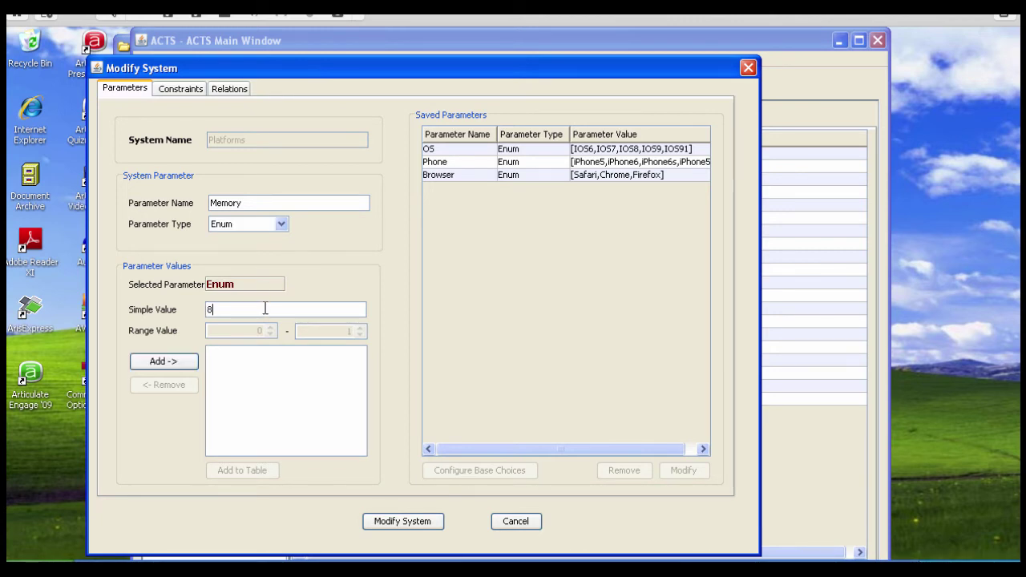
pyautogui.write('G')
pyautogui.click(154, 362)
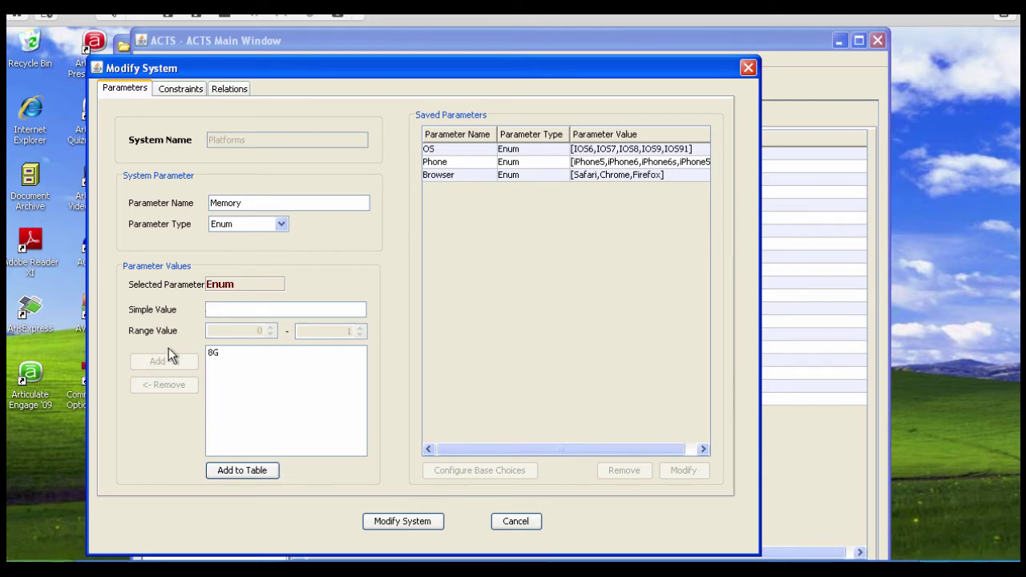
pyautogui.click(215, 310)
pyautogui.write('16G')
pyautogui.click(178, 361)
# Add 32G and 64G as Memory values and save the parameter to the table.
pyautogui.click(246, 308)
pyautogui.write('32G')
pyautogui.click(171, 358)
pyautogui.click(250, 308)
pyautogui.write('64G')
pyautogui.click(165, 363)
pyautogui.click(254, 477)
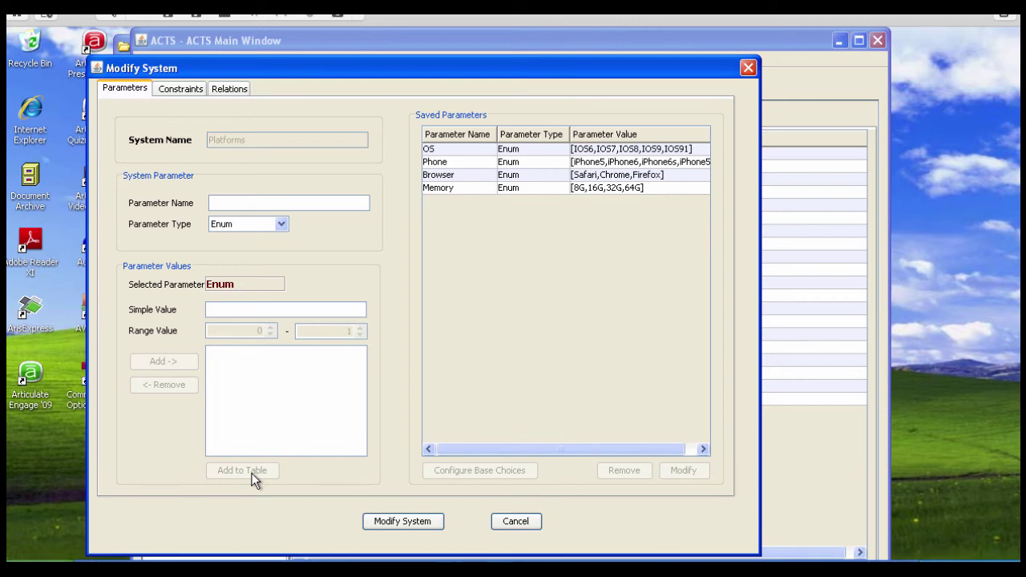
# Apply the modification to the Platforms system and rebuild its test set, replacing the current one.
pyautogui.click(402, 521)
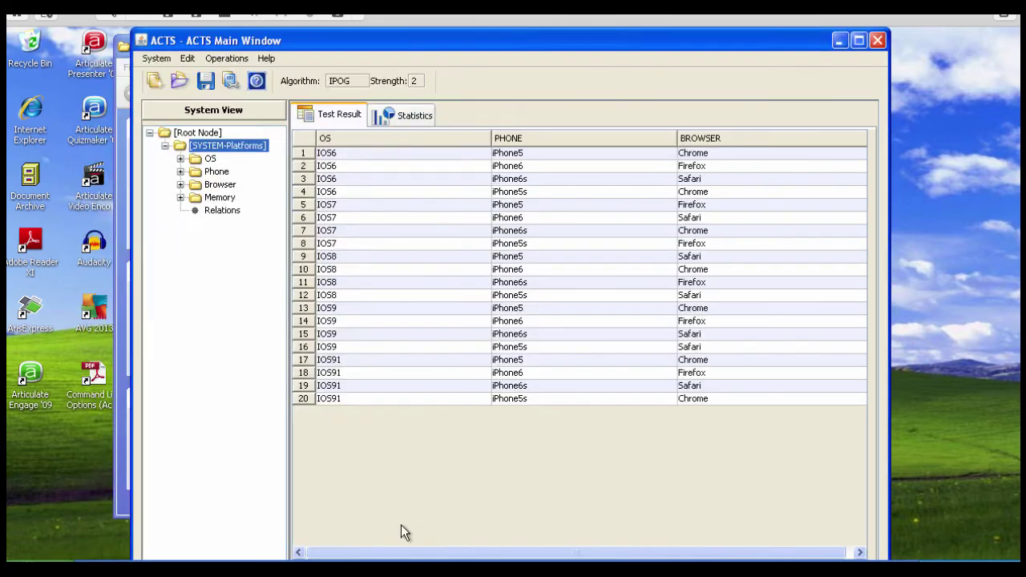
pyautogui.click(232, 81)
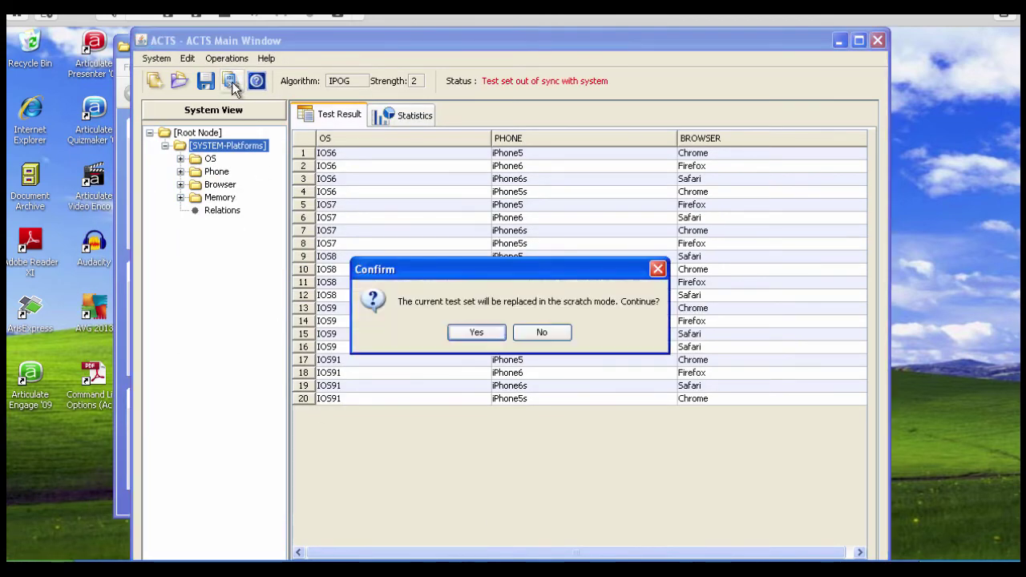
pyautogui.click(481, 334)
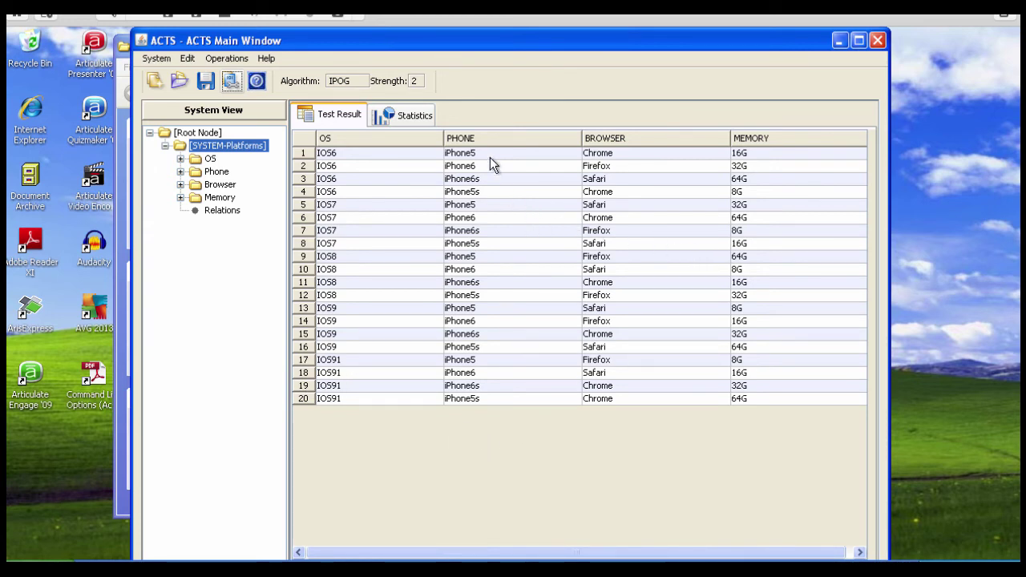
# Expand OS, Phone, Browser and Memory in the system tree to show their values.
pyautogui.click(181, 159)
pyautogui.click(180, 236)
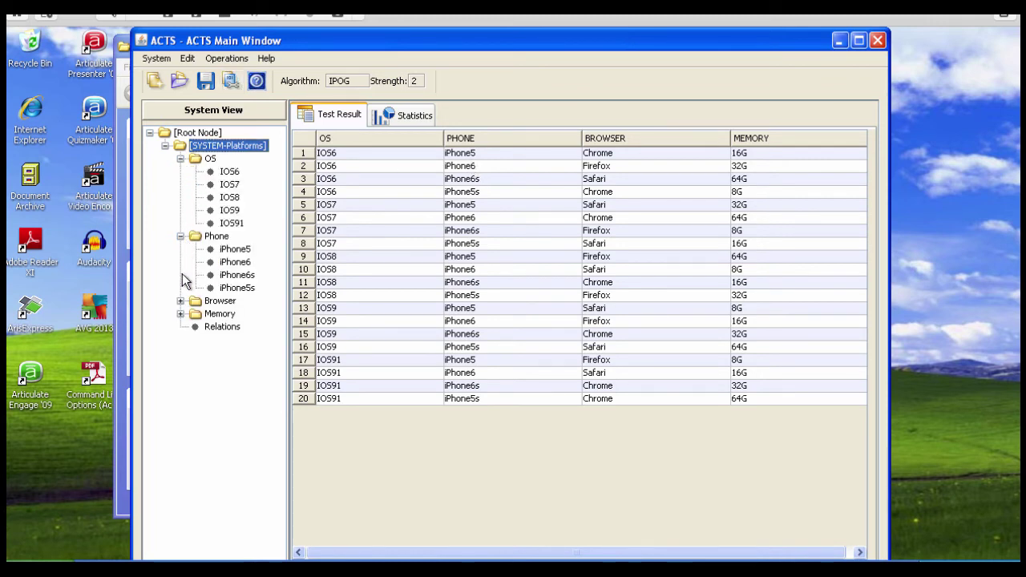
pyautogui.click(181, 300)
pyautogui.click(180, 353)
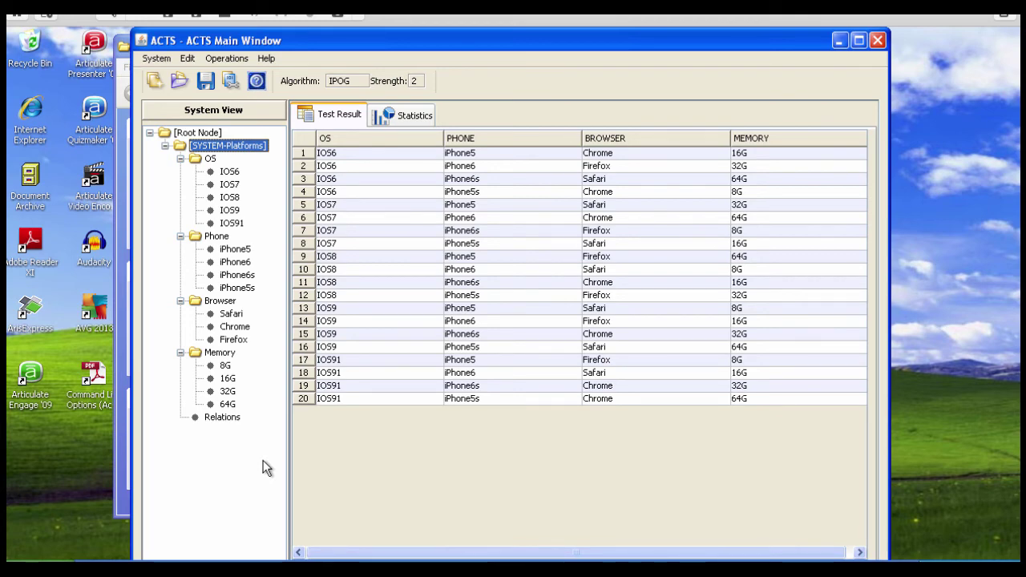
# Examine the test set's statistics and coverage graph, and return to the test results.
pyautogui.click(415, 117)
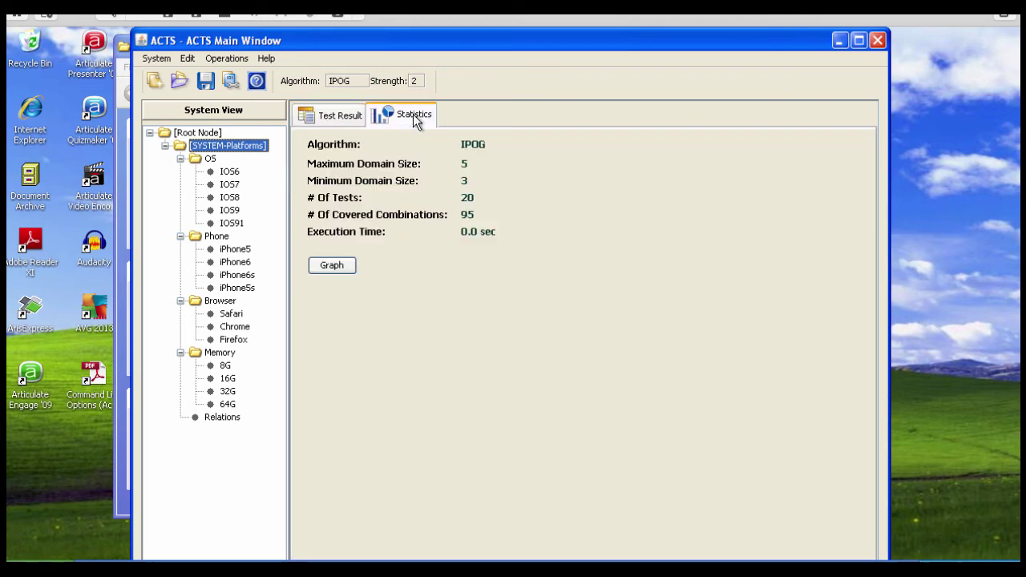
pyautogui.click(352, 120)
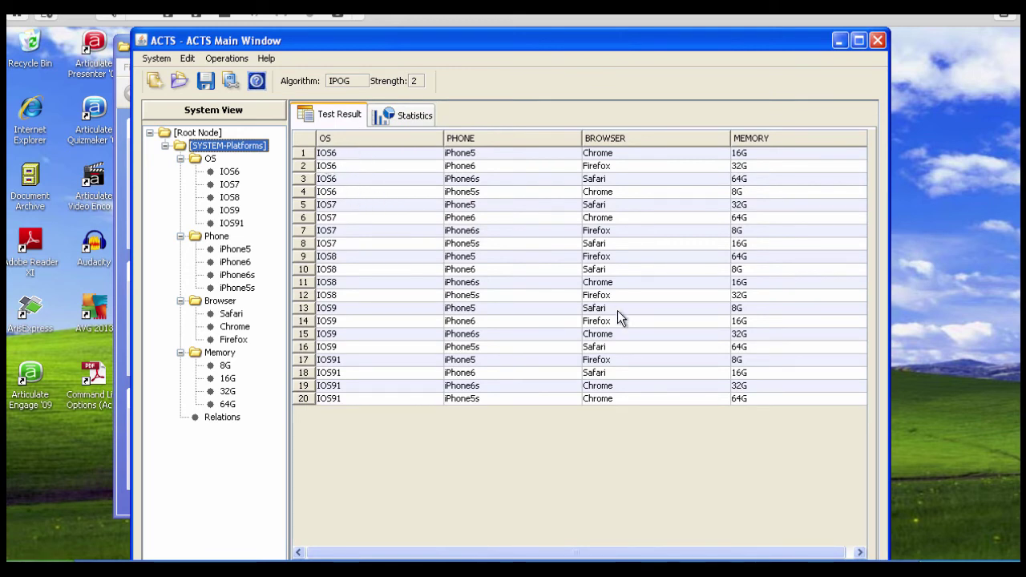
pyautogui.click(406, 116)
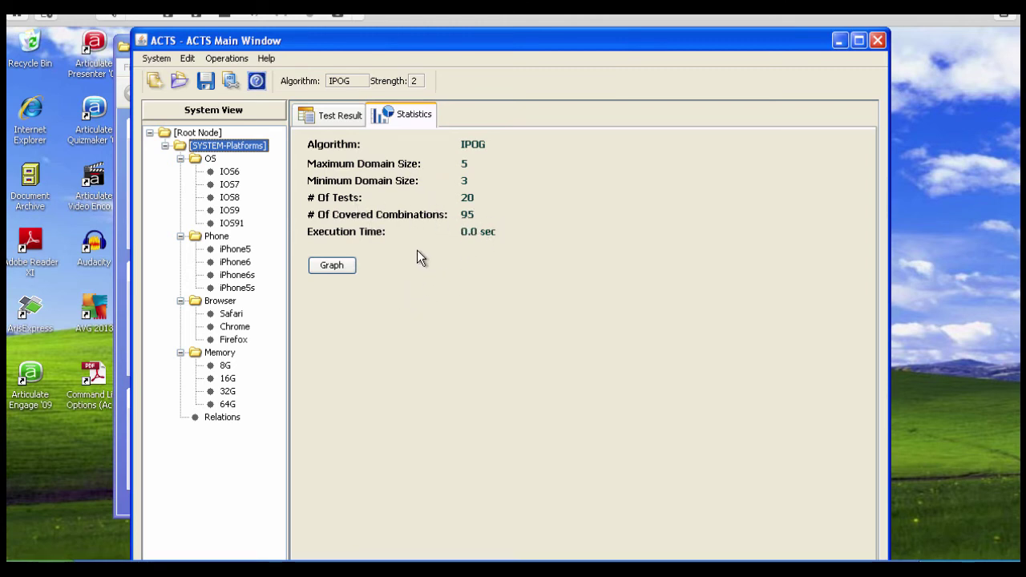
pyautogui.click(340, 267)
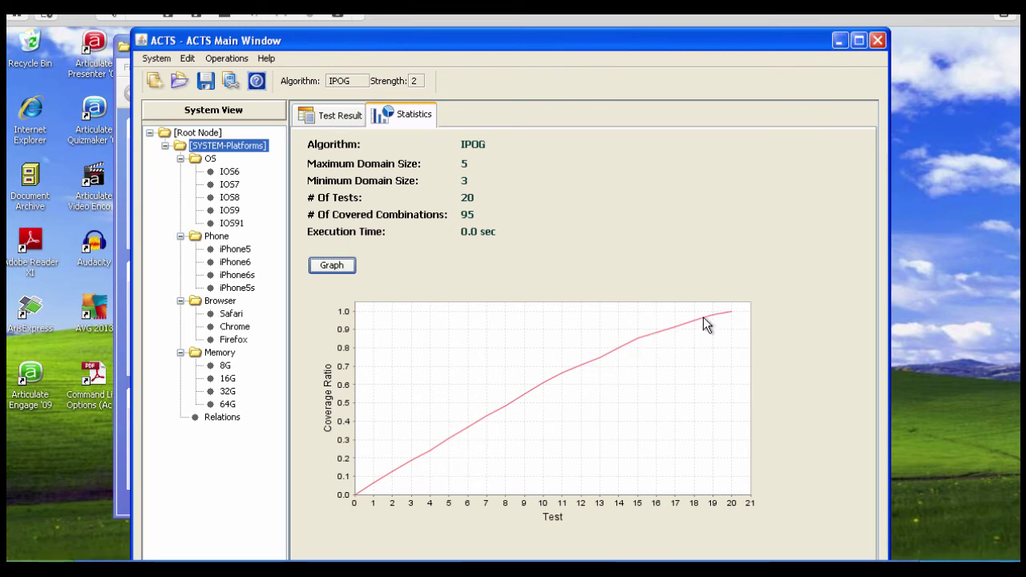
pyautogui.click(337, 117)
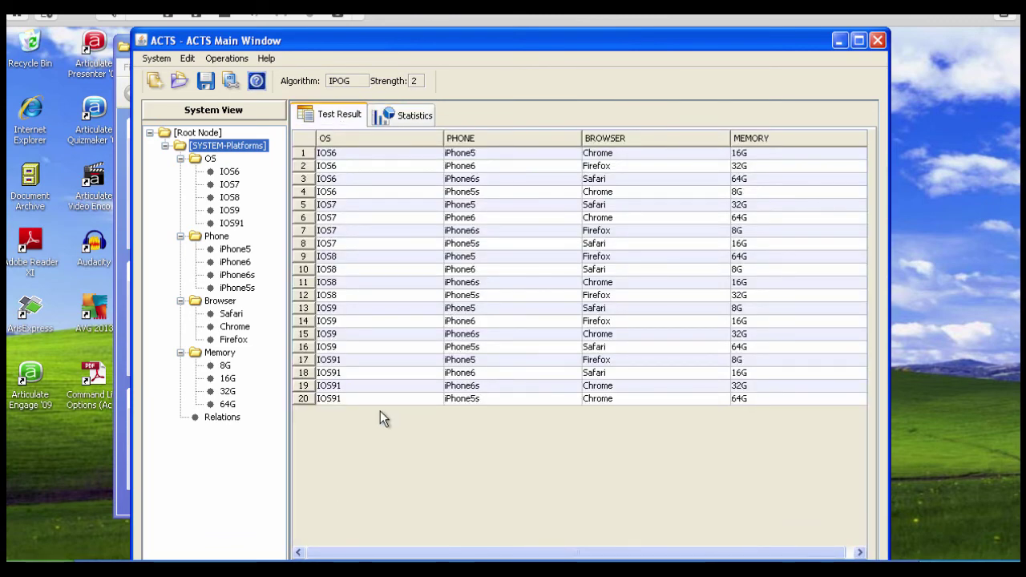
# Export the test set in Excel format to My Documents as Platforms-output.xls and open that file in Excel.
pyautogui.click(156, 60)
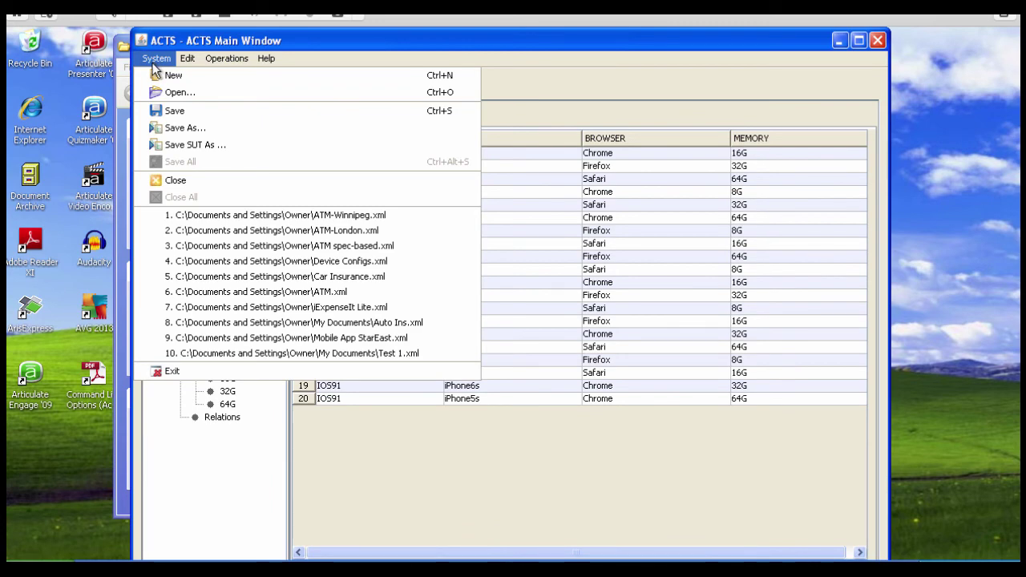
pyautogui.moveTo(222, 64)
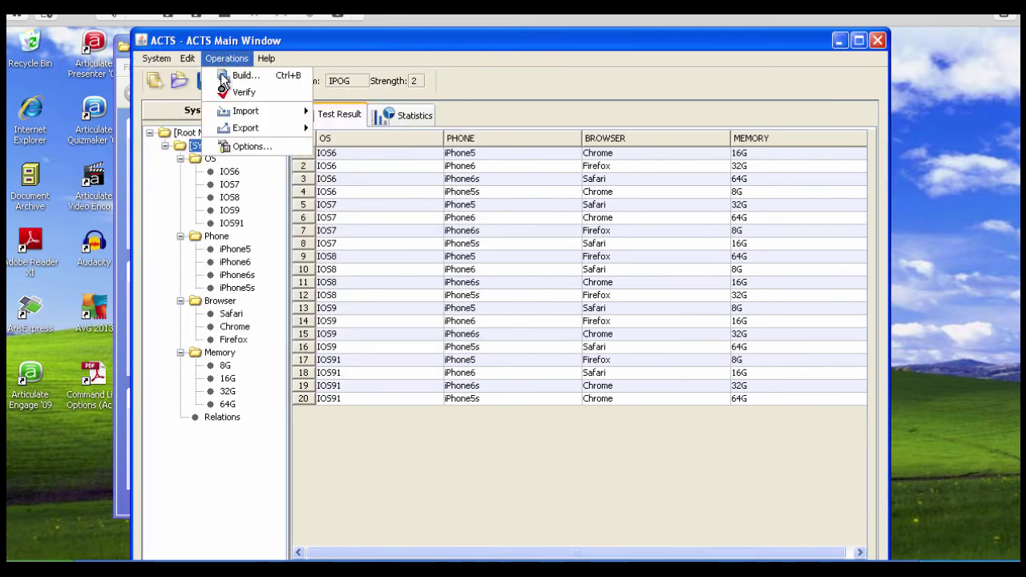
pyautogui.moveTo(238, 128)
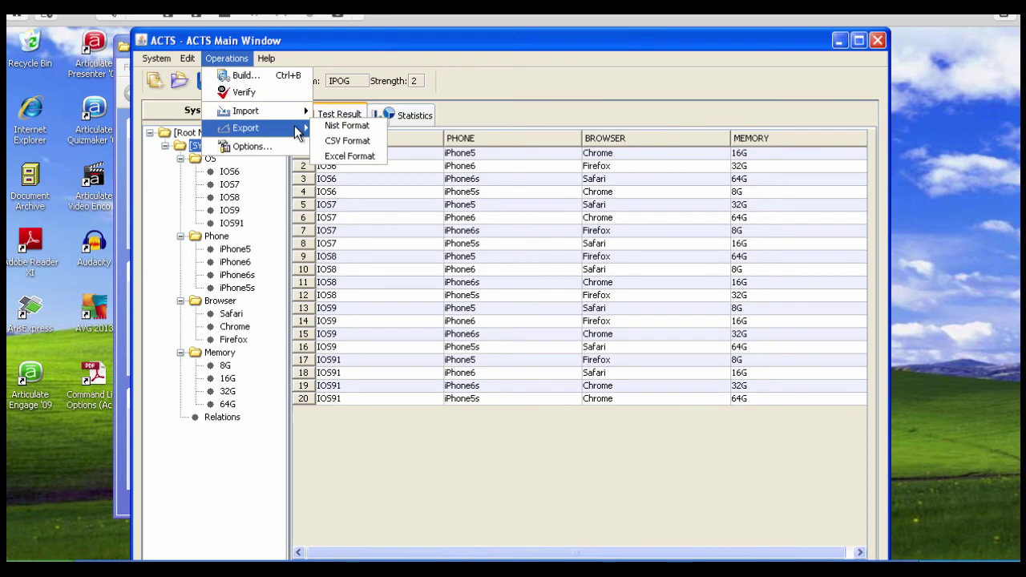
pyautogui.click(368, 156)
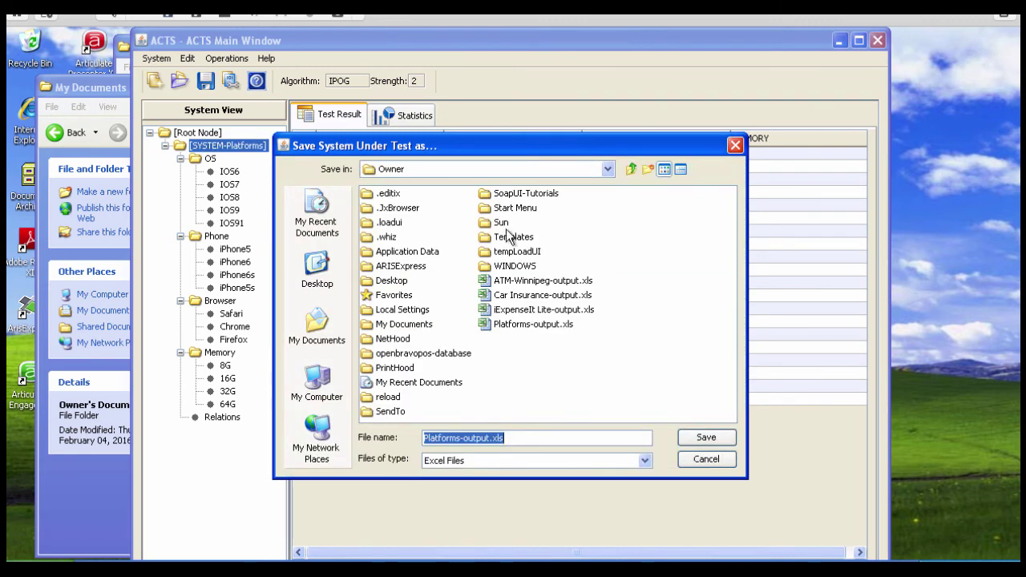
pyautogui.click(324, 340)
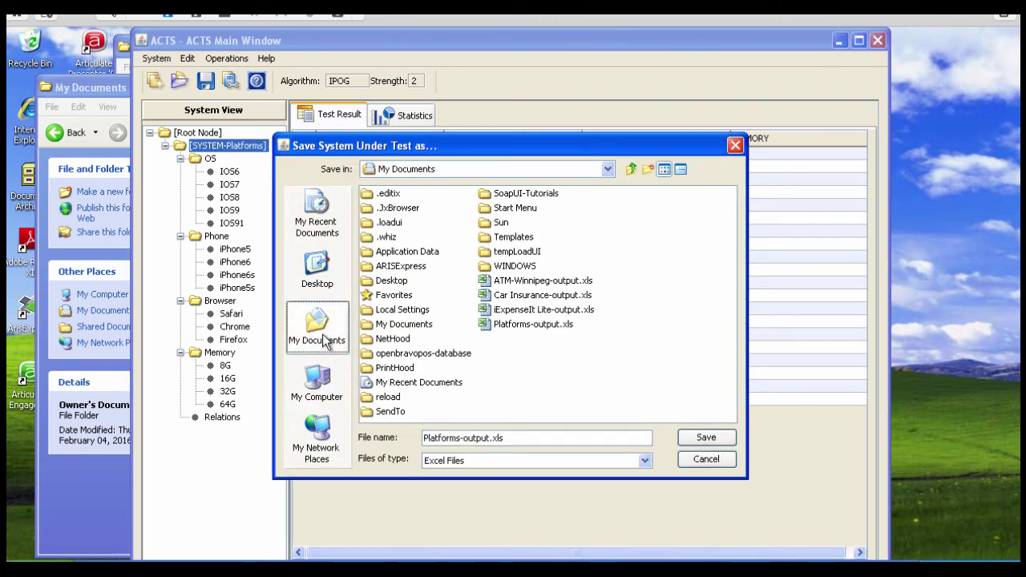
pyautogui.click(705, 438)
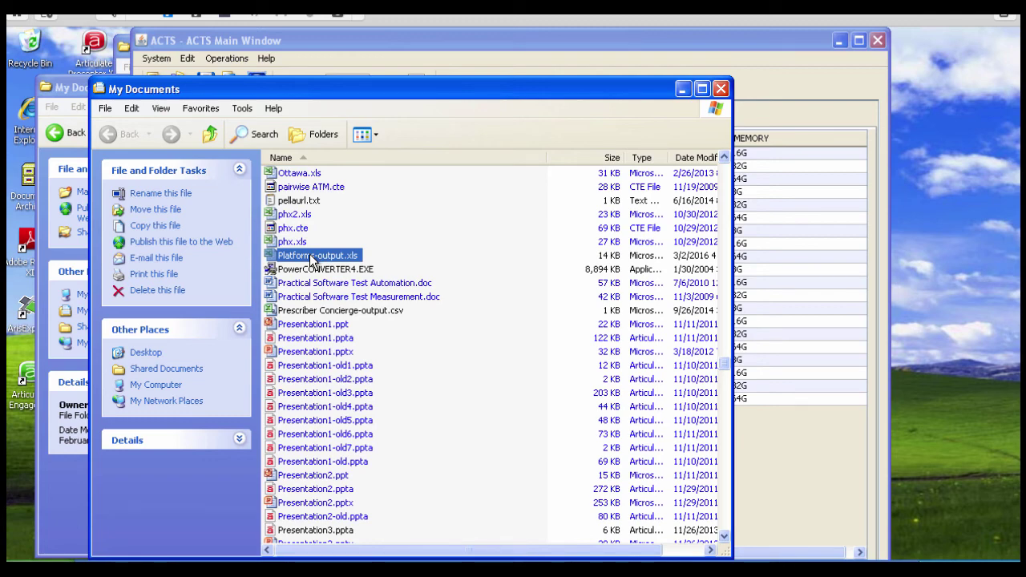
pyautogui.doubleClick(312, 257)
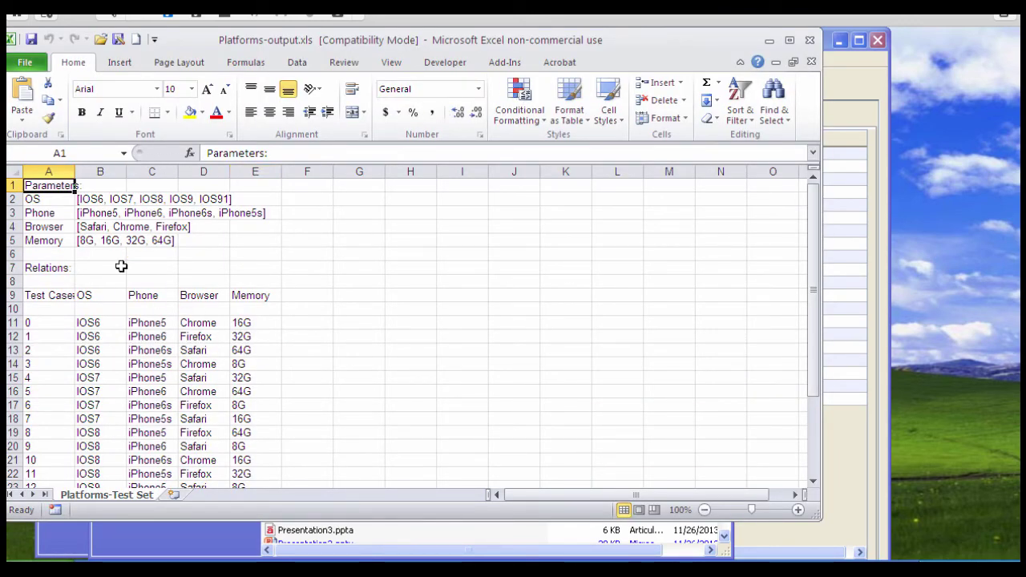
# Widen column A to fit its contents and add the heading "Exp Res" in cell F9 beside Memory.
pyautogui.moveTo(99, 172); pyautogui.dragTo(126, 170)
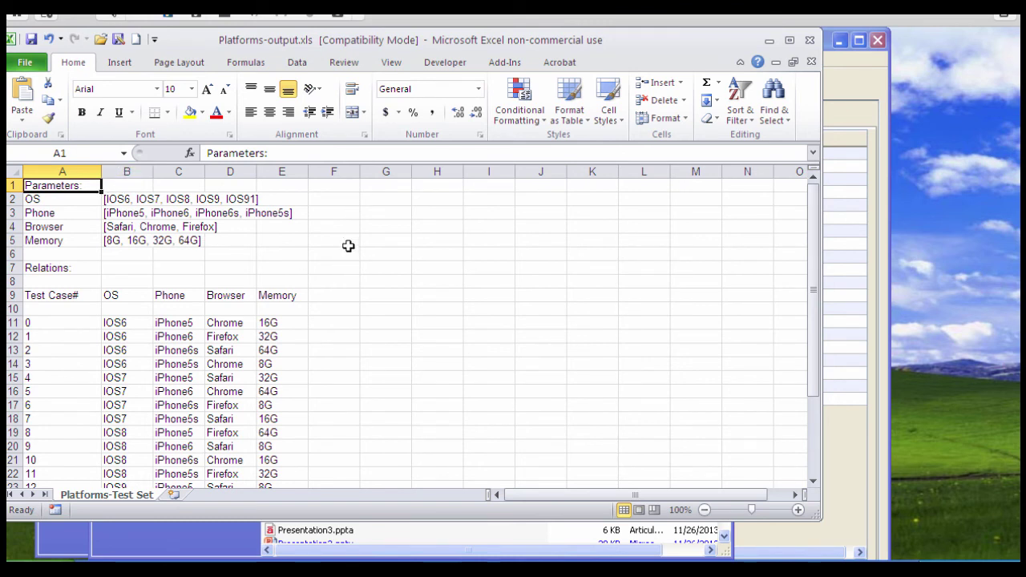
pyautogui.click(344, 297)
pyautogui.write('E')
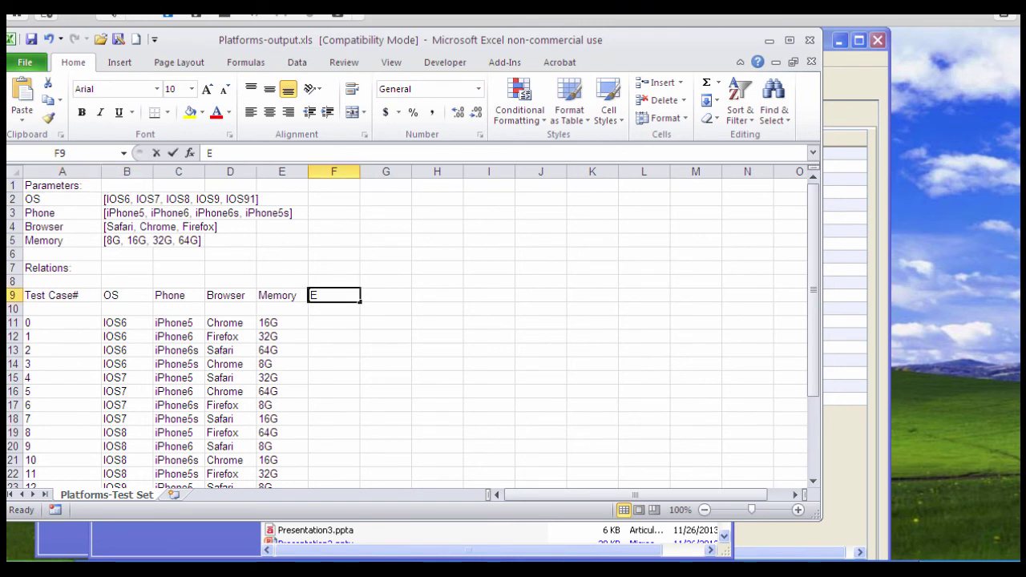
pyautogui.write('xp')
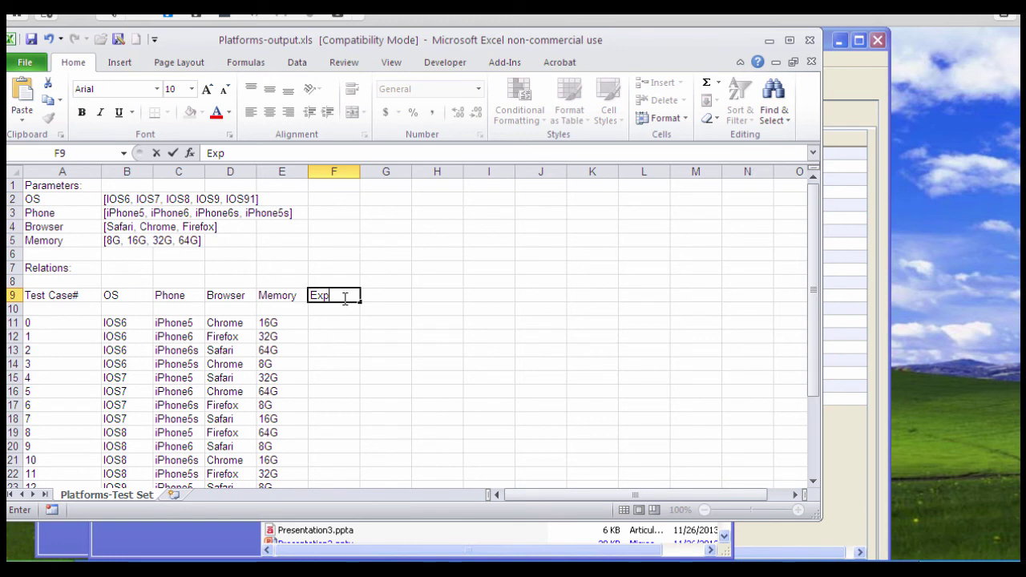
pyautogui.write(' res')
pyautogui.press('BackSpace')
pyautogui.press('BackSpace')
pyautogui.press('BackSpace')
pyautogui.write('Res')
# Enter "Permitted" in F11 and "Not allowed" in F12 as expected results, and widen column F to fit them.
pyautogui.click(337, 323)
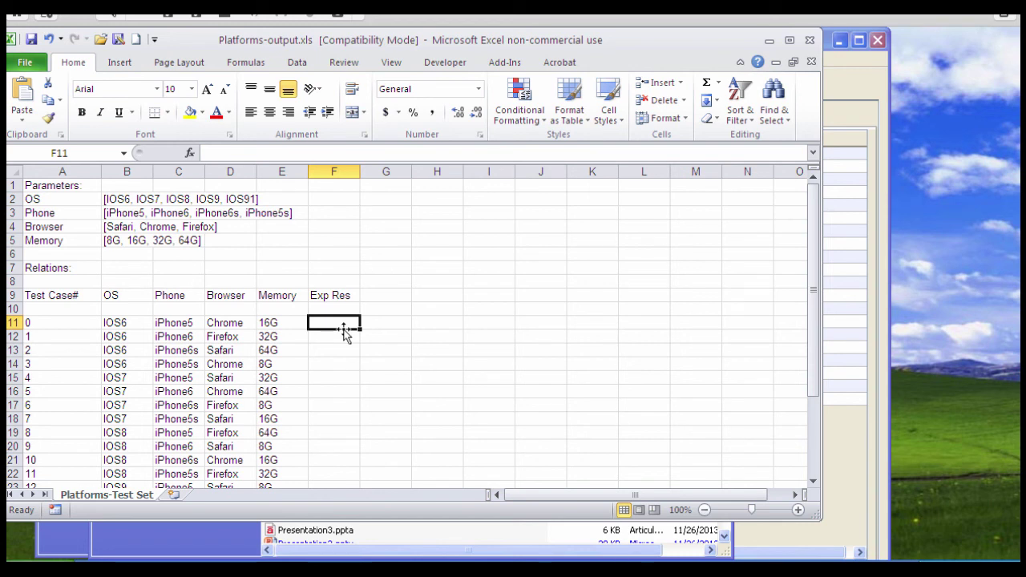
pyautogui.write('Perm')
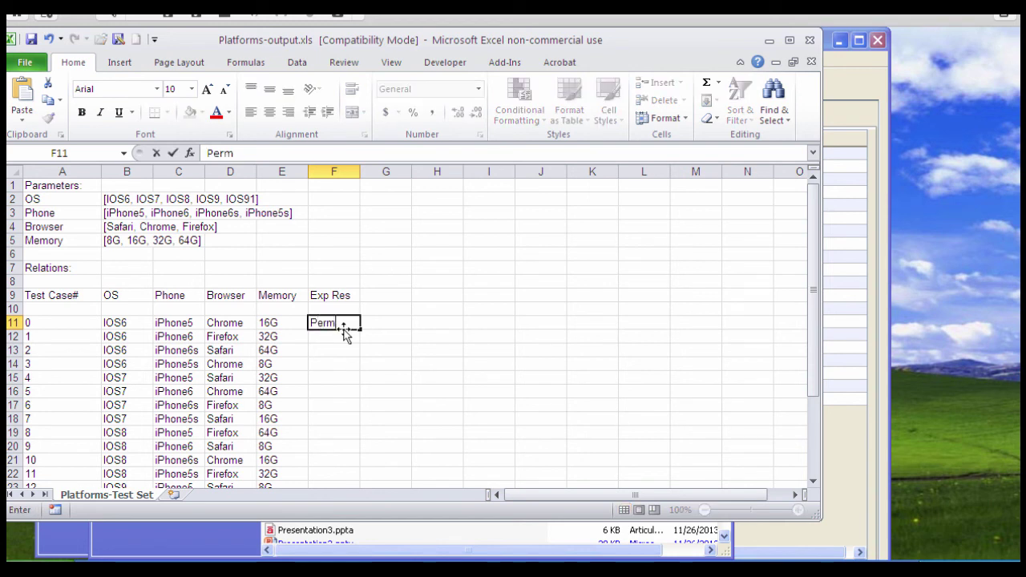
pyautogui.write('itted')
pyautogui.press('Return')
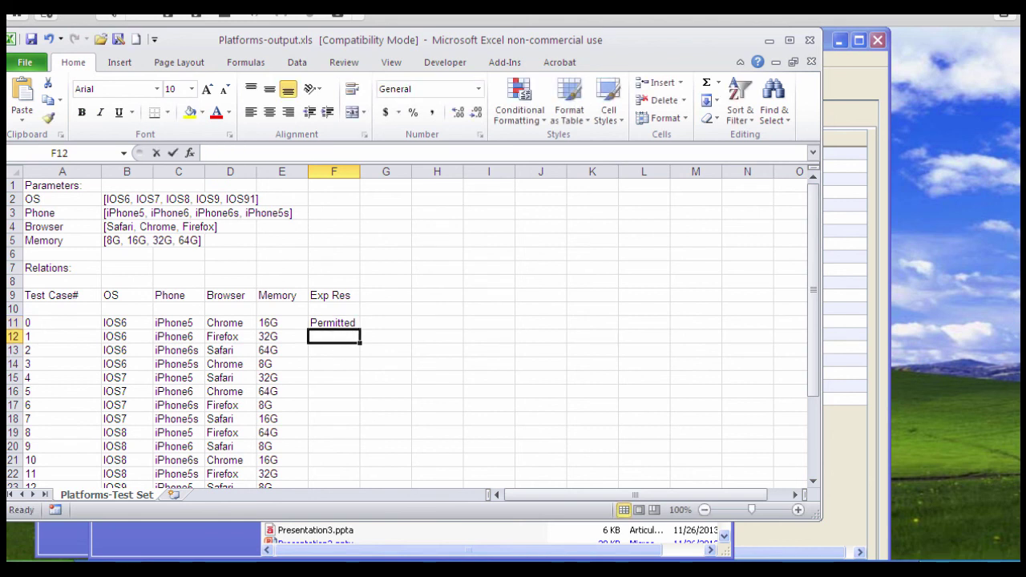
pyautogui.write('Not')
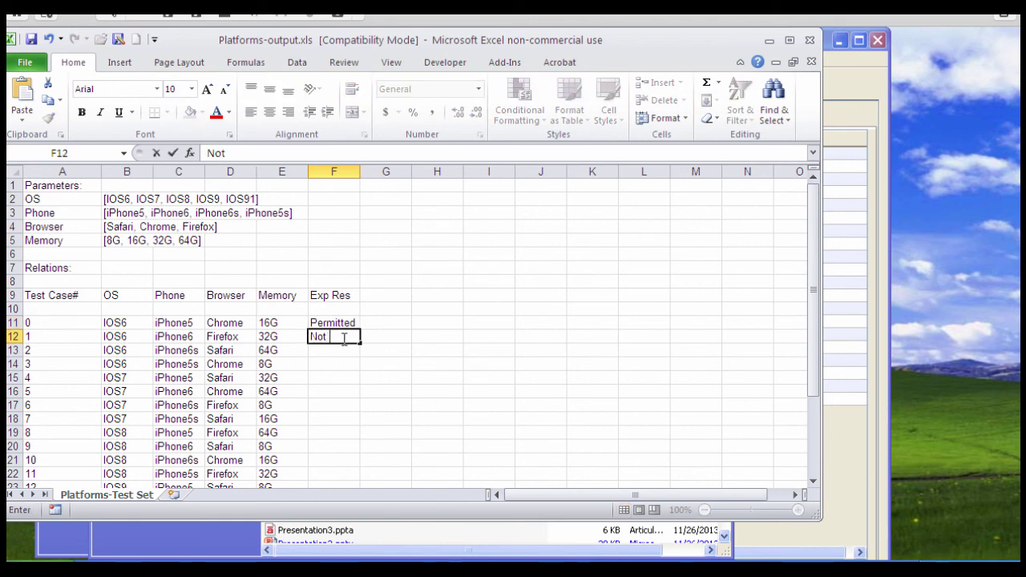
pyautogui.write(' allowed')
pyautogui.press('Return')
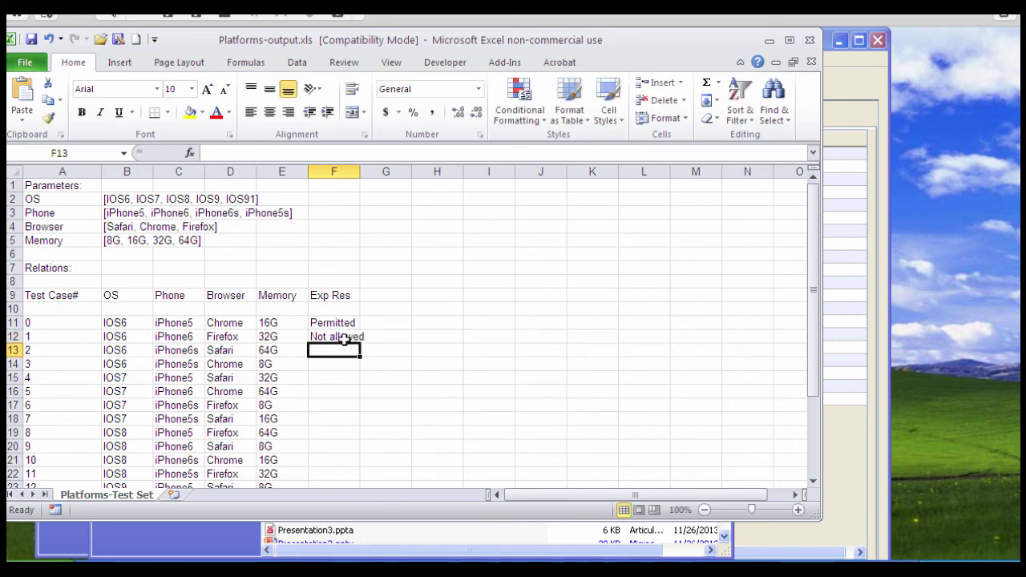
pyautogui.moveTo(359, 171); pyautogui.dragTo(377, 172)
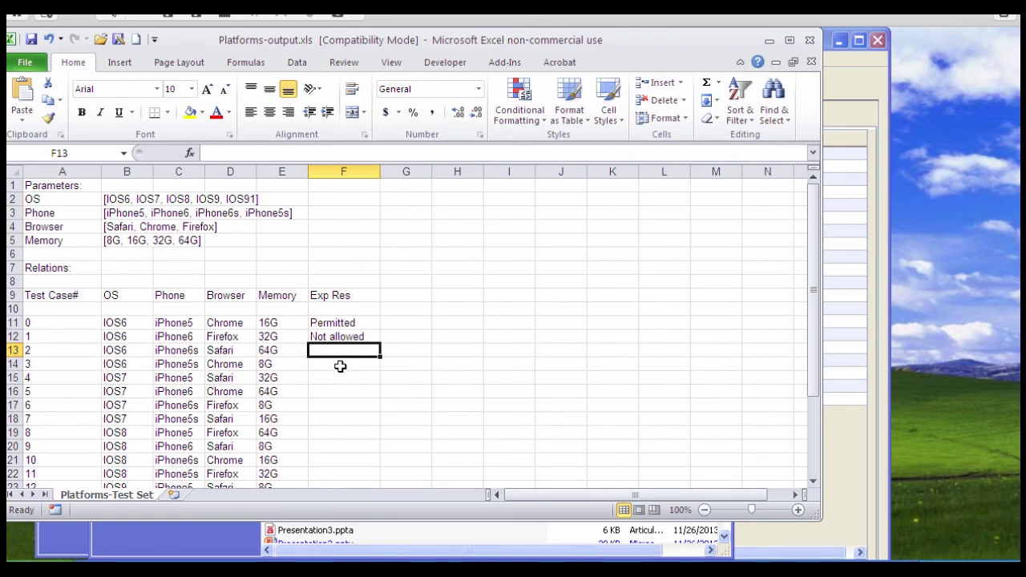
# Enter "Not available" in F27 as the expected result of test case 16, and switch back to the ACTS main window.
pyautogui.scroll(-1, 343, 409)
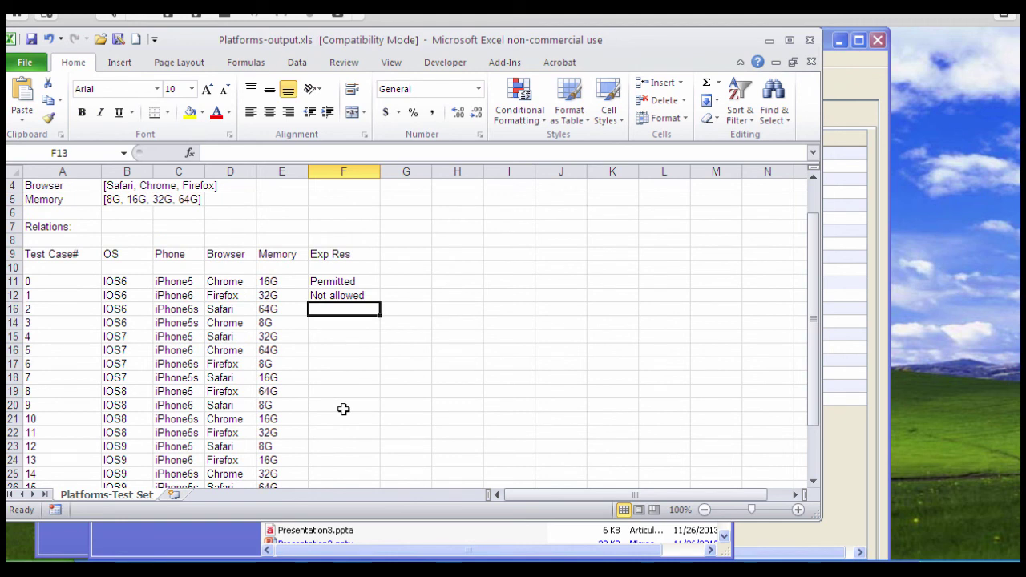
pyautogui.scroll(-2, 343, 409)
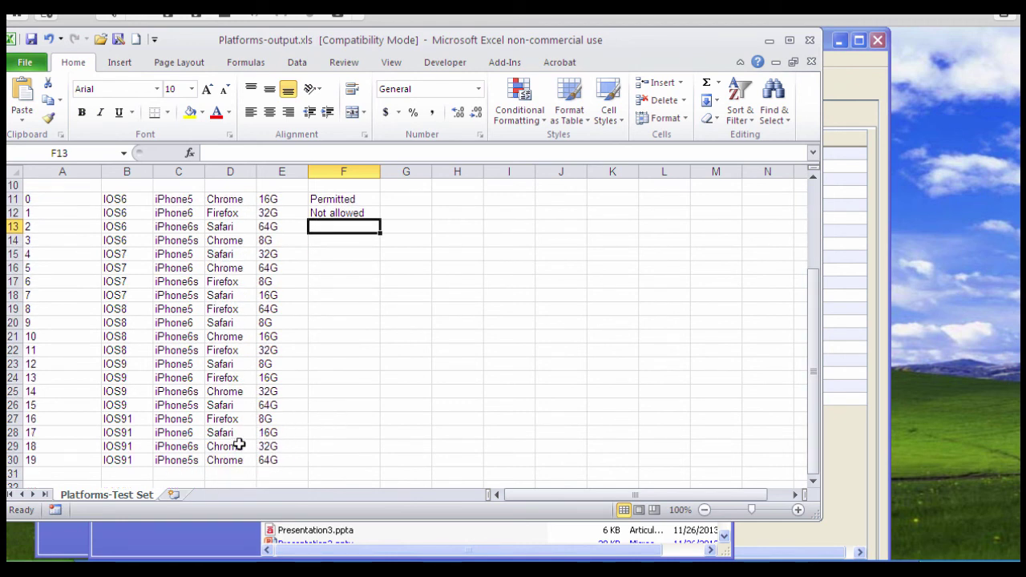
pyautogui.click(331, 418)
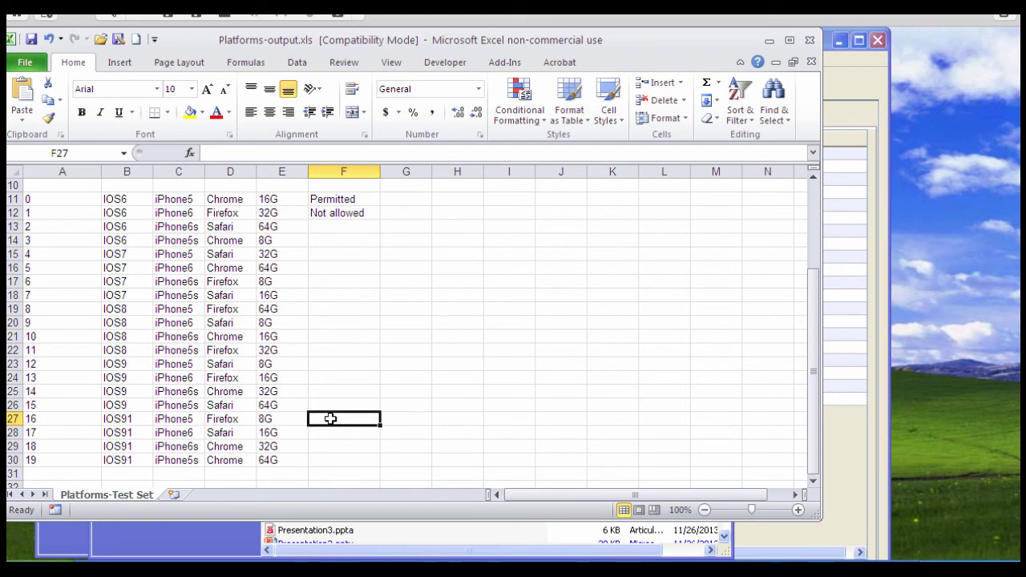
pyautogui.write('Not ')
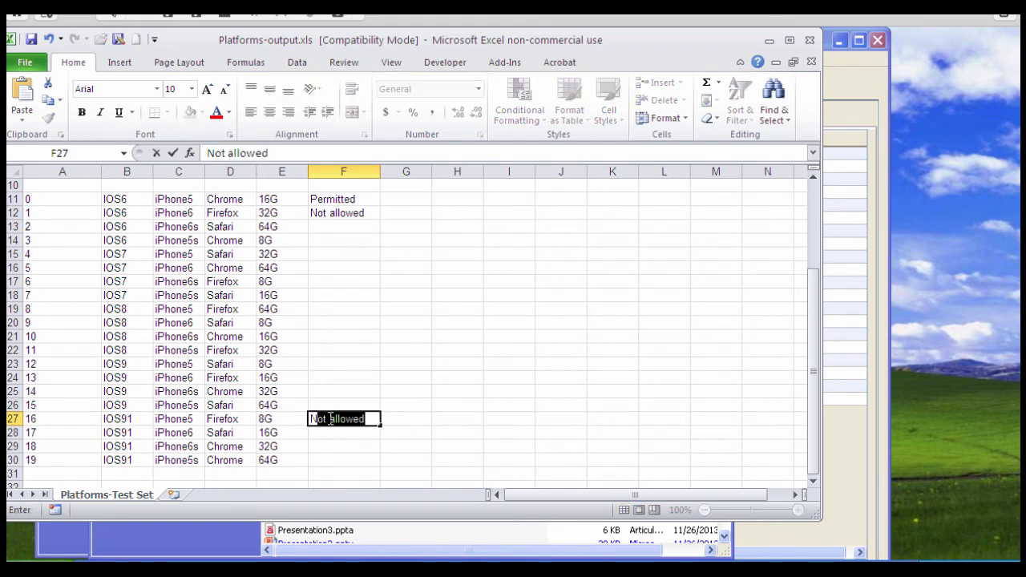
pyautogui.write('available')
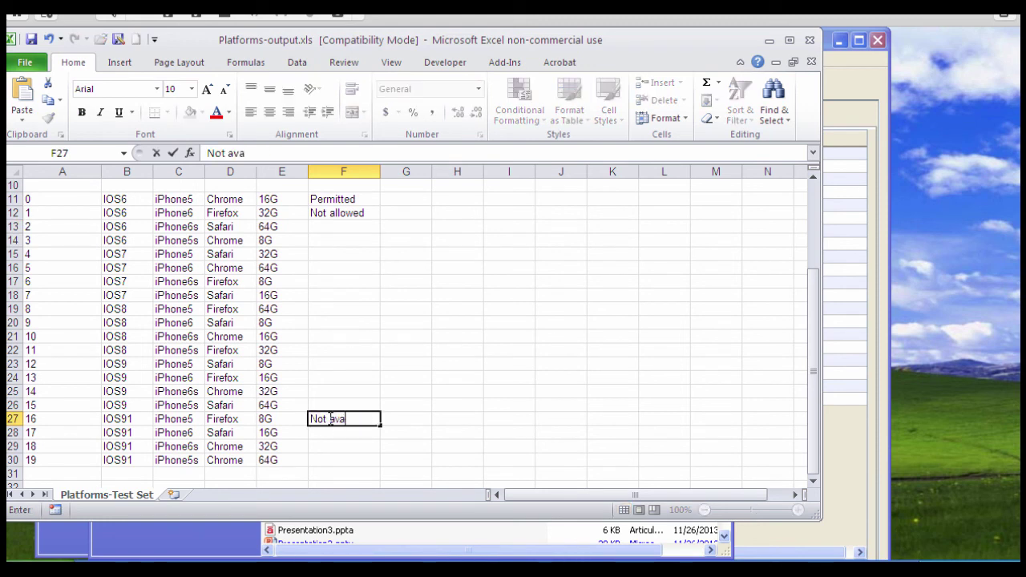
pyautogui.click(438, 406)
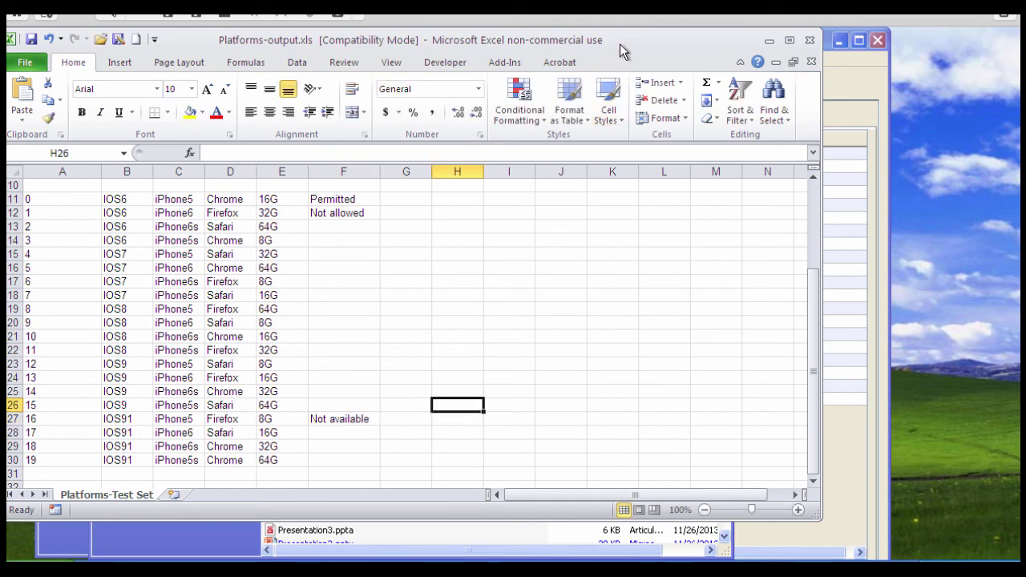
pyautogui.scroll(3, 453, 302)
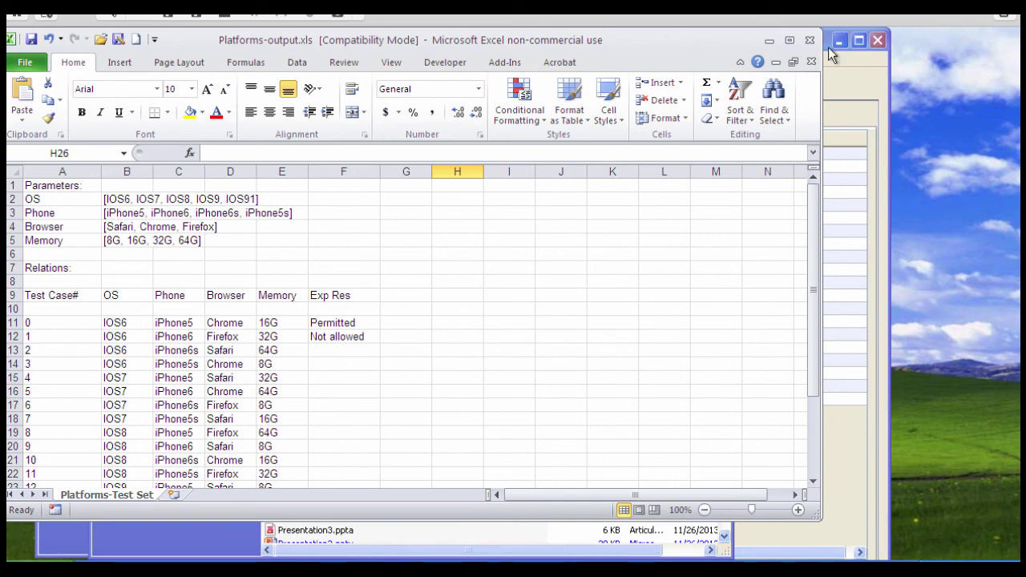
pyautogui.click(853, 69)
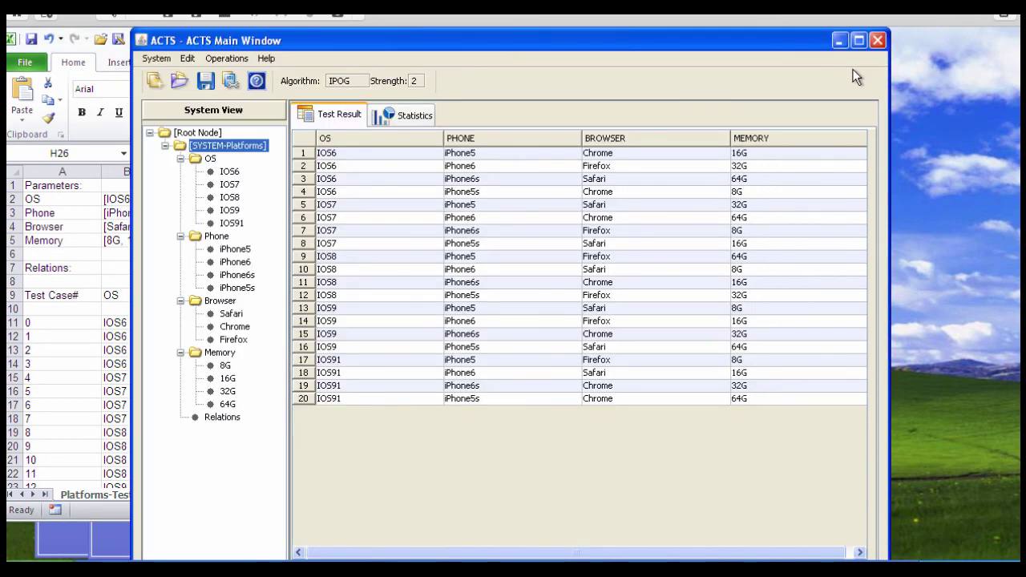